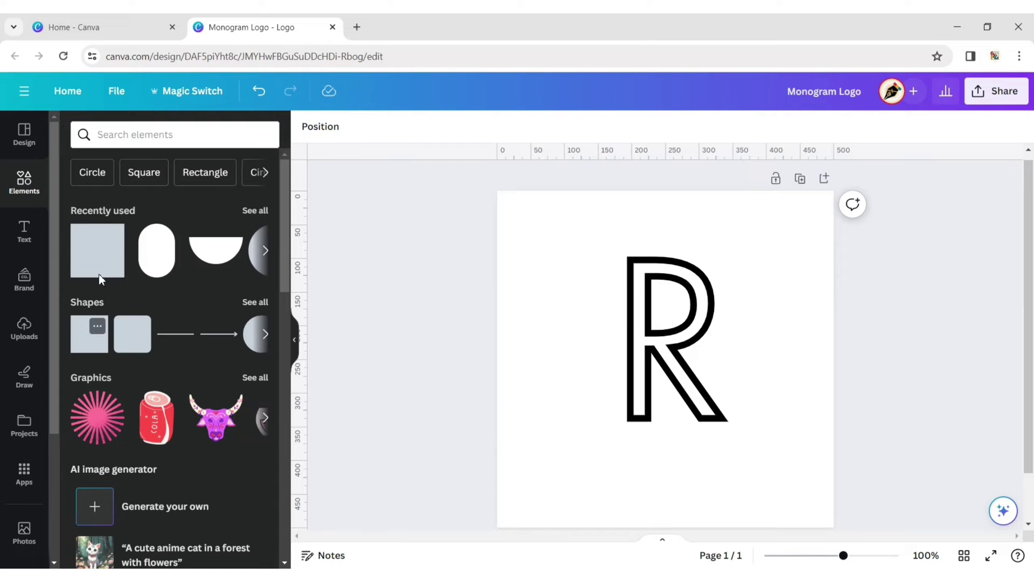
# - Add a square shape, narrow it into a thin vertical bar, and move it onto the inner stroke of the R's stem
pyautogui.click(93, 342)
pyautogui.click(295, 340)
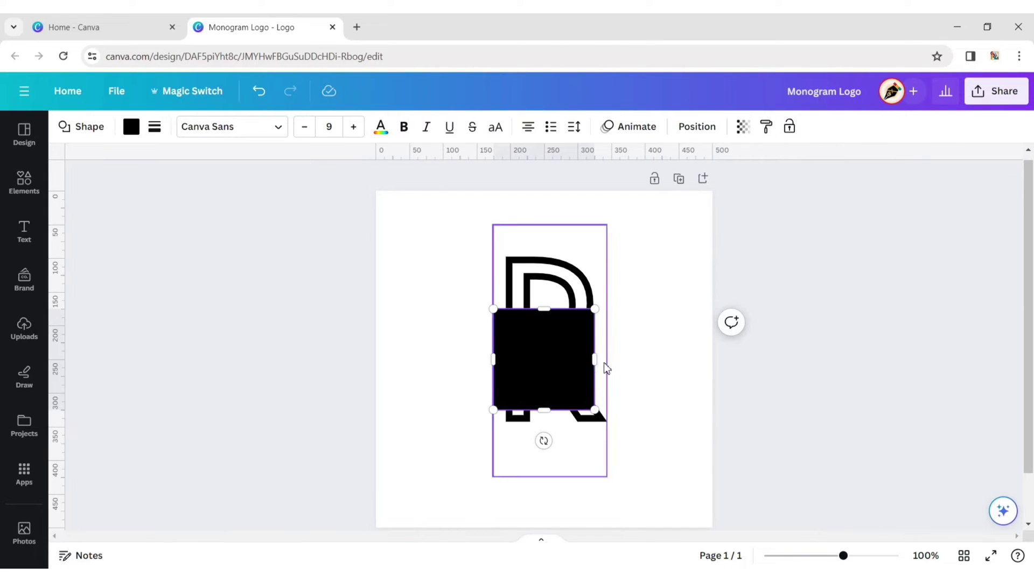
pyautogui.moveTo(597, 364); pyautogui.dragTo(505, 362)
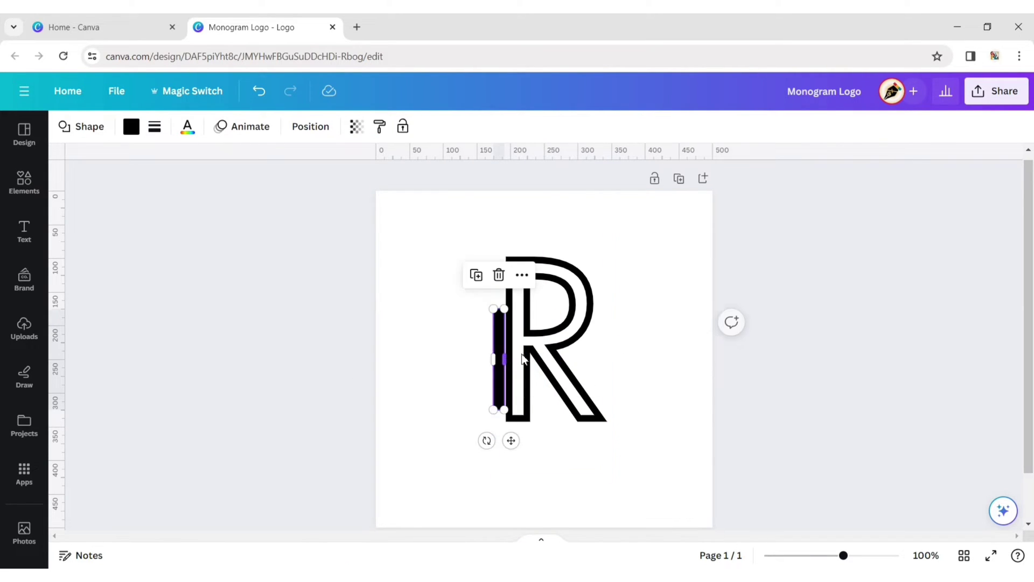
pyautogui.click(488, 415)
pyautogui.click(499, 372)
pyautogui.moveTo(513, 439); pyautogui.dragTo(545, 410)
pyautogui.click(624, 320)
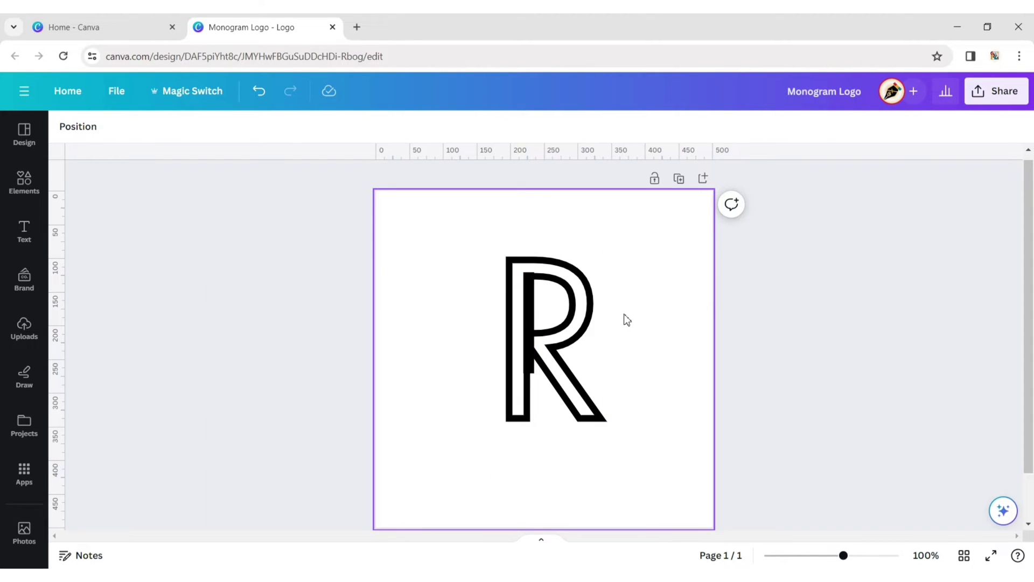
# - Narrow the vertical bar to the stem's stroke width and extend its upper end to the top of the R
pyautogui.scroll(5, 625, 318)
pyautogui.scroll(-2, 623, 318)
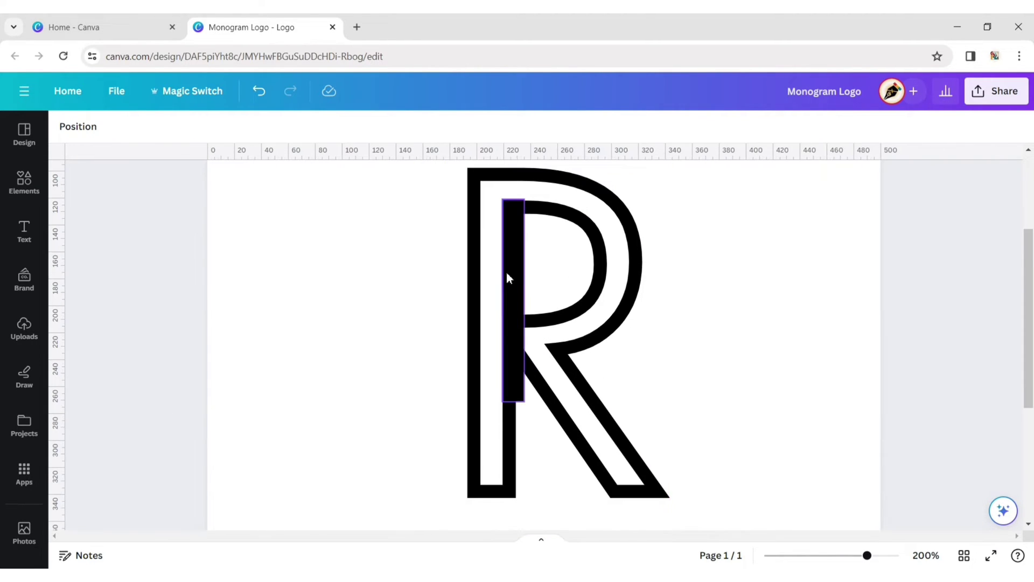
pyautogui.moveTo(1027, 285); pyautogui.dragTo(1026, 276)
pyautogui.click(514, 318)
pyautogui.moveTo(524, 320); pyautogui.dragTo(516, 318)
pyautogui.moveTo(514, 219); pyautogui.dragTo(522, 192)
pyautogui.click(560, 280)
# - Fine-tune the vertical bar's left edge and position so it lines up with the stem's inner stroke
pyautogui.click(508, 282)
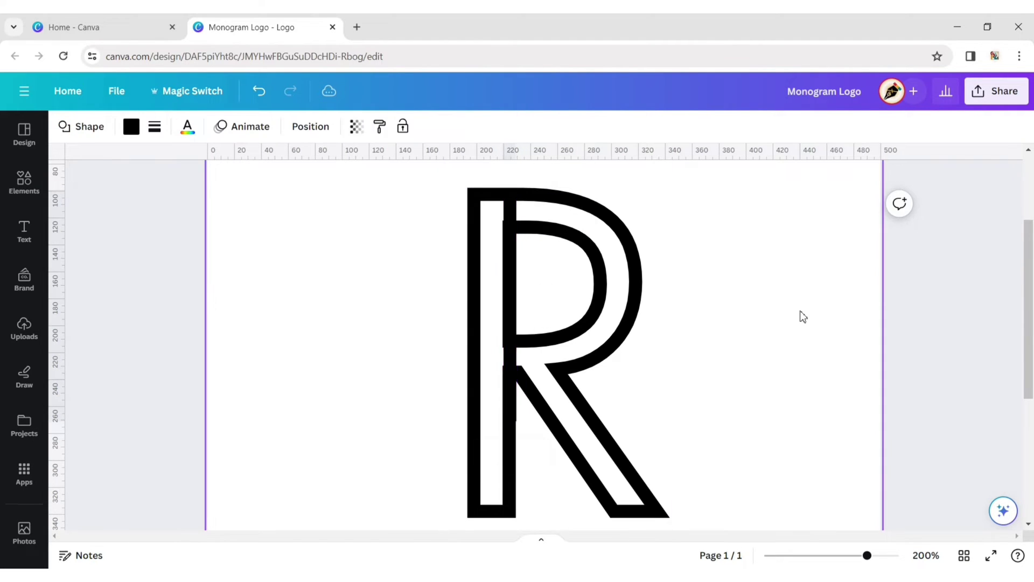
pyautogui.click(801, 316)
pyautogui.click(511, 288)
pyautogui.moveTo(503, 305); pyautogui.dragTo(545, 323)
pyautogui.click(759, 300)
pyautogui.click(507, 283)
pyautogui.click(735, 332)
# - Add another square, shrink it, and place it over the top of the stem between its two vertical strokes
pyautogui.click(24, 182)
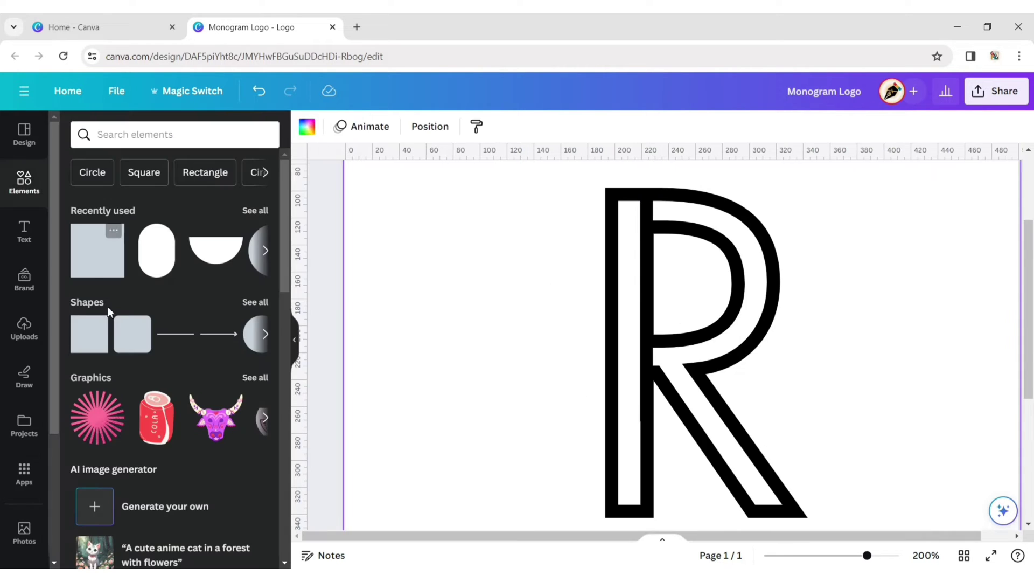
pyautogui.click(90, 334)
pyautogui.click(295, 344)
pyautogui.moveTo(645, 494); pyautogui.dragTo(467, 351)
pyautogui.moveTo(467, 377); pyautogui.dragTo(503, 257)
pyautogui.moveTo(491, 172); pyautogui.dragTo(480, 196)
# - Color the small square white and fit it between the two stem strokes to open the stem's top end
pyautogui.click(130, 127)
pyautogui.click(146, 207)
pyautogui.click(316, 223)
pyautogui.click(487, 204)
pyautogui.click(433, 210)
pyautogui.click(483, 206)
pyautogui.click(738, 211)
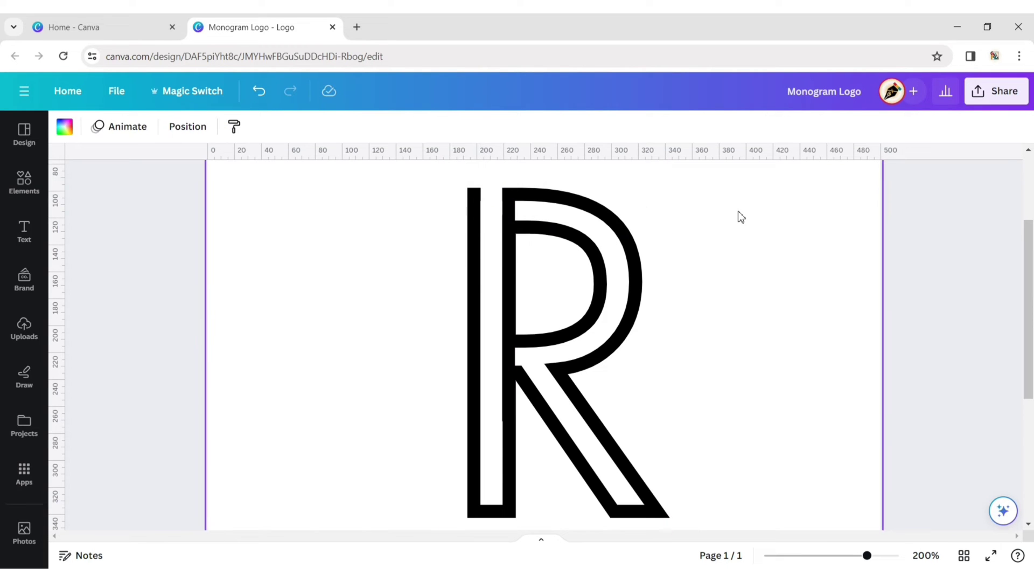
# - Duplicate the vertical bar and rotate the copy along the leg's inner stroke, reaching up to the left stem stroke
pyautogui.click(509, 313)
pyautogui.click(486, 455)
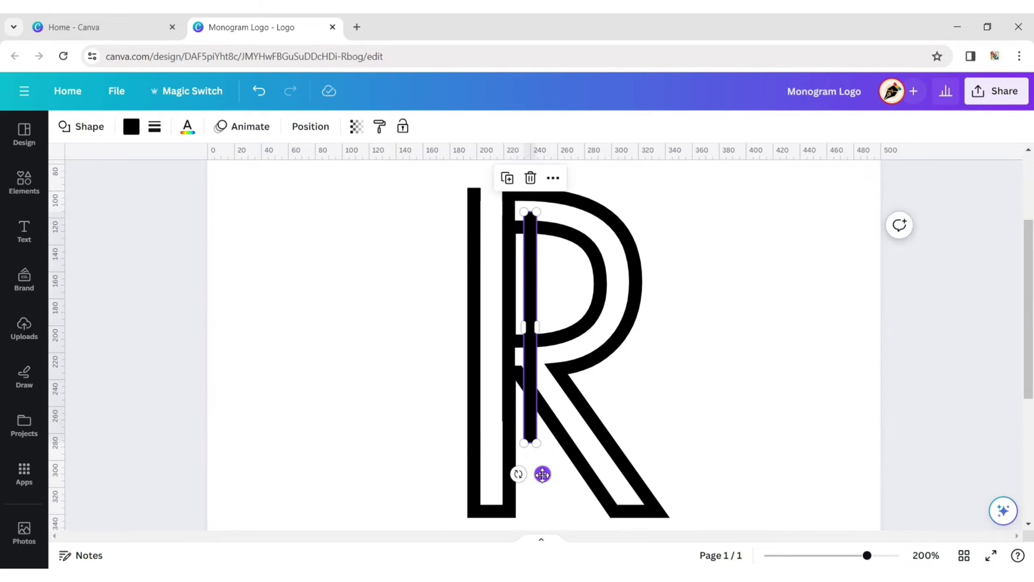
pyautogui.moveTo(543, 476); pyautogui.dragTo(612, 526)
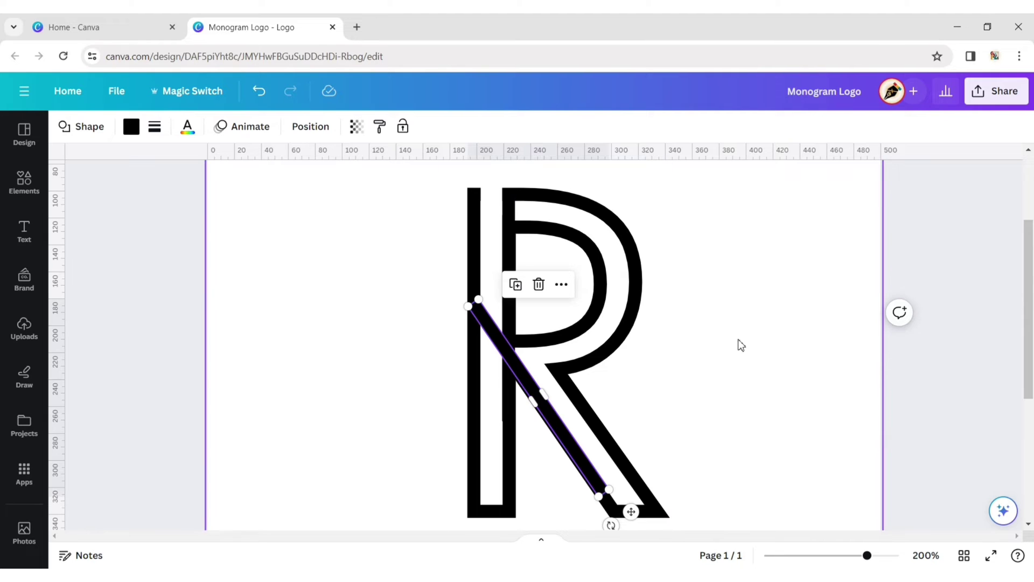
pyautogui.click(766, 362)
pyautogui.click(539, 398)
pyautogui.press('Left')
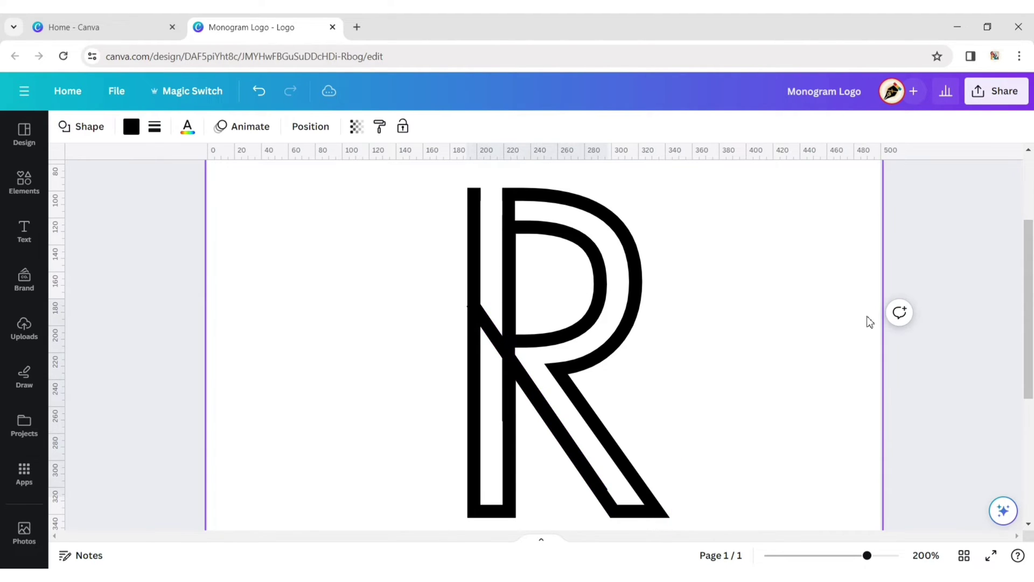
# - Narrow the diagonal bar to about 7.8 px and trim its upper end to stop within the left stem stroke
pyautogui.moveTo(544, 395); pyautogui.dragTo(547, 398)
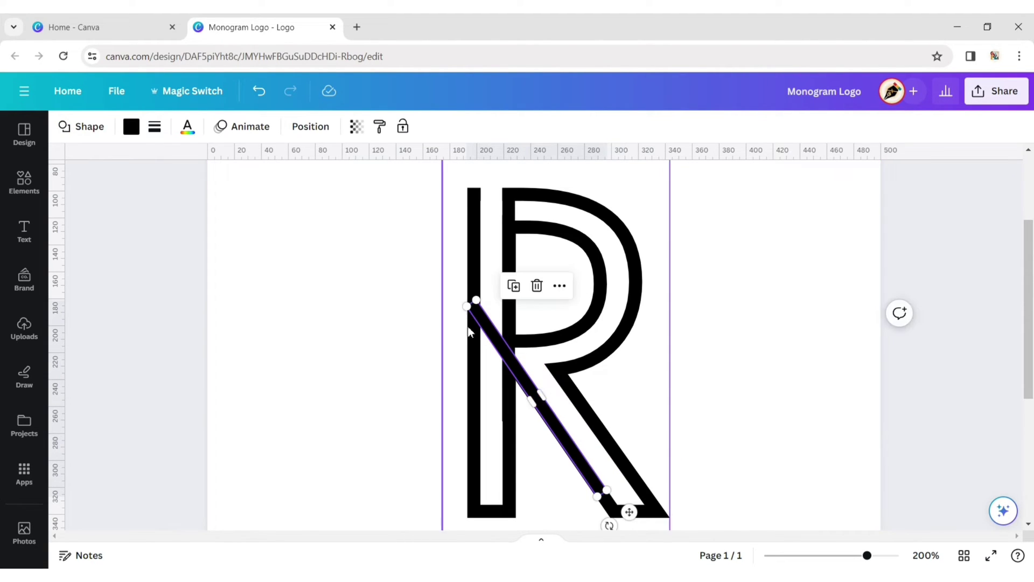
pyautogui.moveTo(473, 307); pyautogui.dragTo(478, 304)
pyautogui.click(579, 440)
pyautogui.click(547, 416)
pyautogui.click(767, 364)
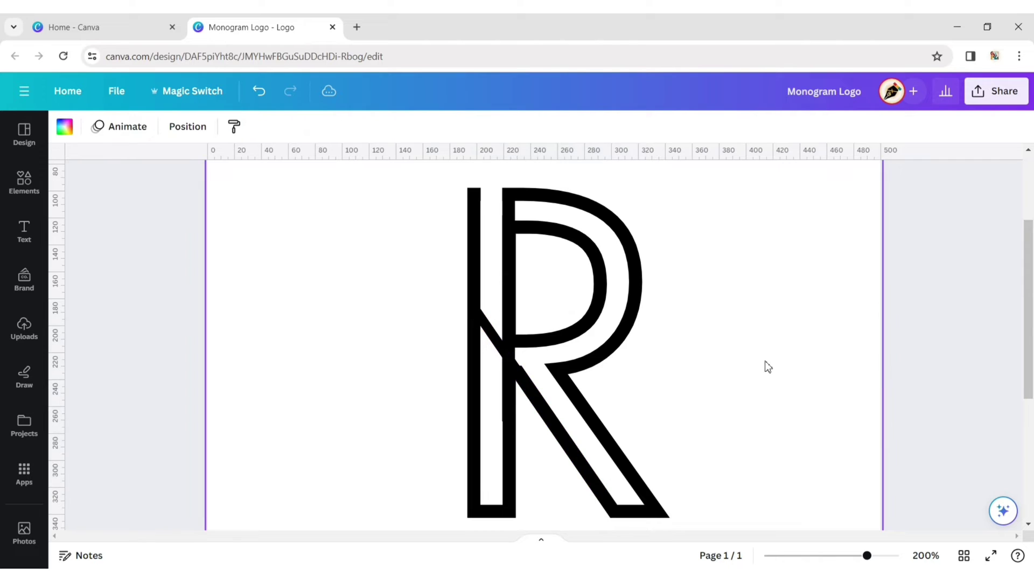
# - Set the diagonal bar's width to 8.3 px
pyautogui.click(529, 383)
pyautogui.click(318, 128)
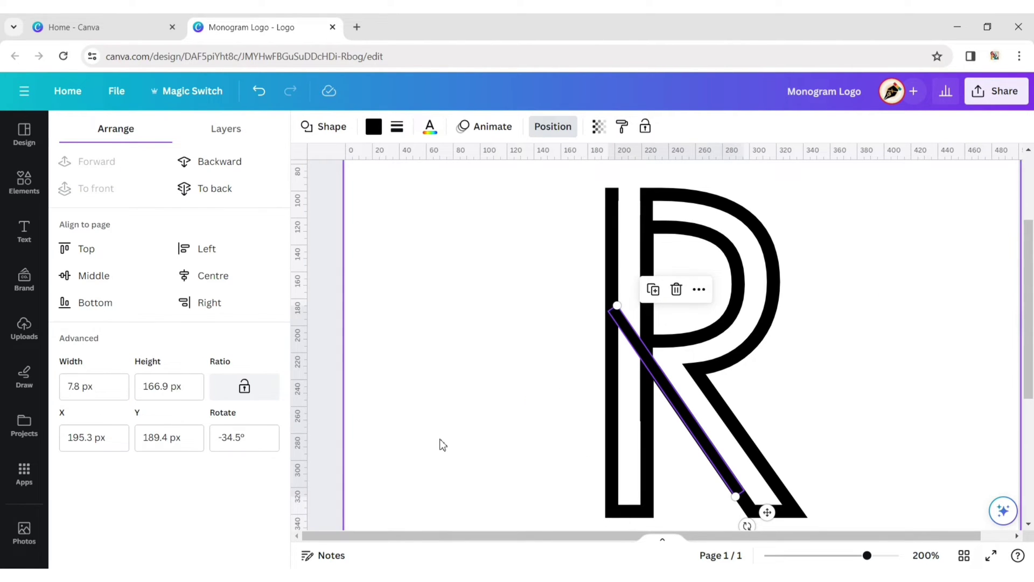
pyautogui.click(99, 388)
pyautogui.click(656, 352)
pyautogui.click(680, 414)
pyautogui.click(99, 393)
pyautogui.press('BackSpace')
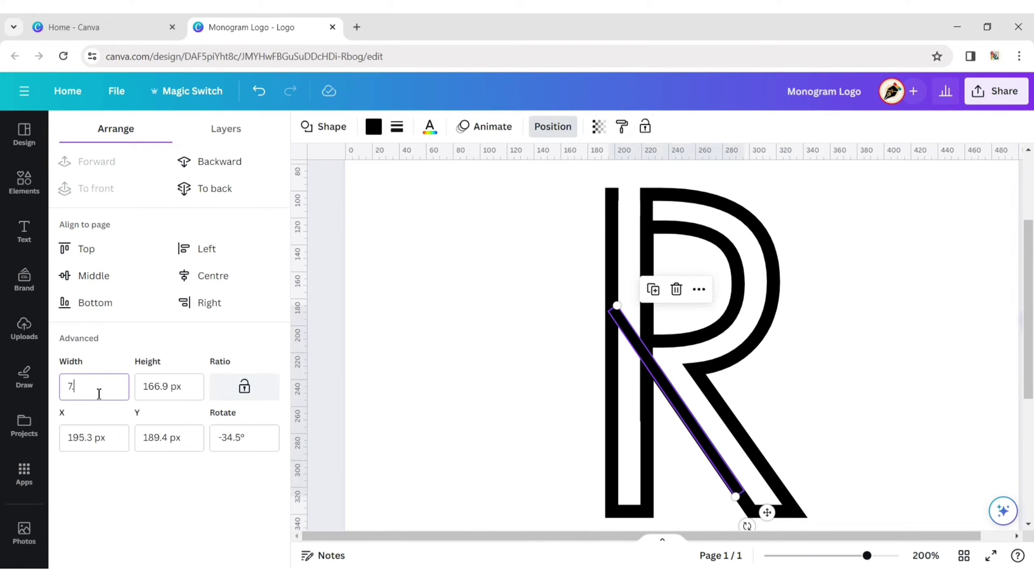
pyautogui.click(658, 405)
pyautogui.click(673, 388)
pyautogui.click(102, 385)
pyautogui.press('Escape')
pyautogui.click(668, 399)
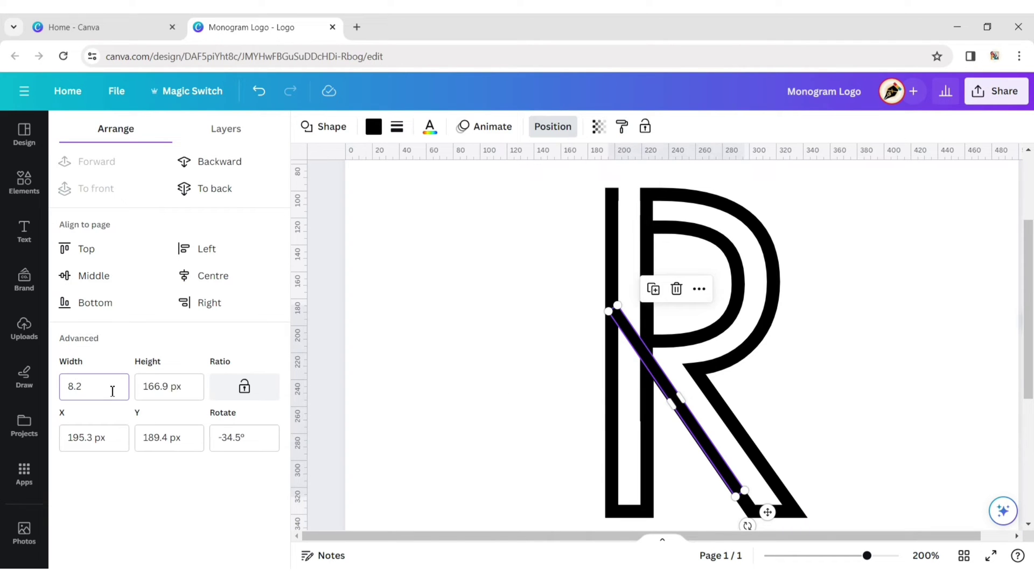
pyautogui.click(461, 409)
# - Duplicate the diagonal bar, move the copy onto the leg's outer stroke, and enlarge it up to the left stem stroke
pyautogui.click(646, 356)
pyautogui.click(654, 288)
pyautogui.moveTo(734, 411); pyautogui.dragTo(758, 396)
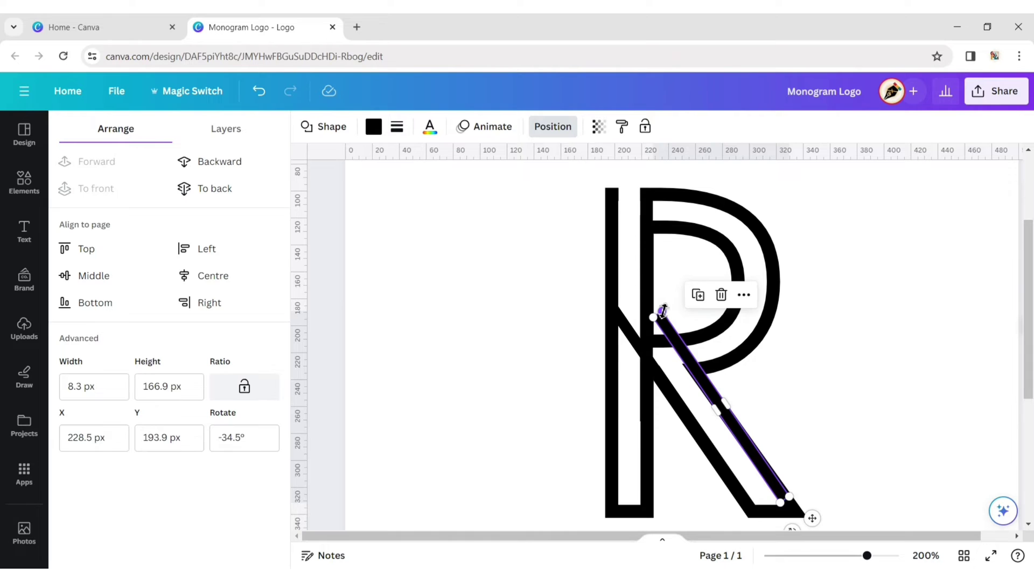
pyautogui.moveTo(663, 310); pyautogui.dragTo(607, 239)
# - Rotate the second diagonal bar to about -35.6° and nudge it into line with the leg's outer stroke
pyautogui.moveTo(791, 528); pyautogui.dragTo(799, 527)
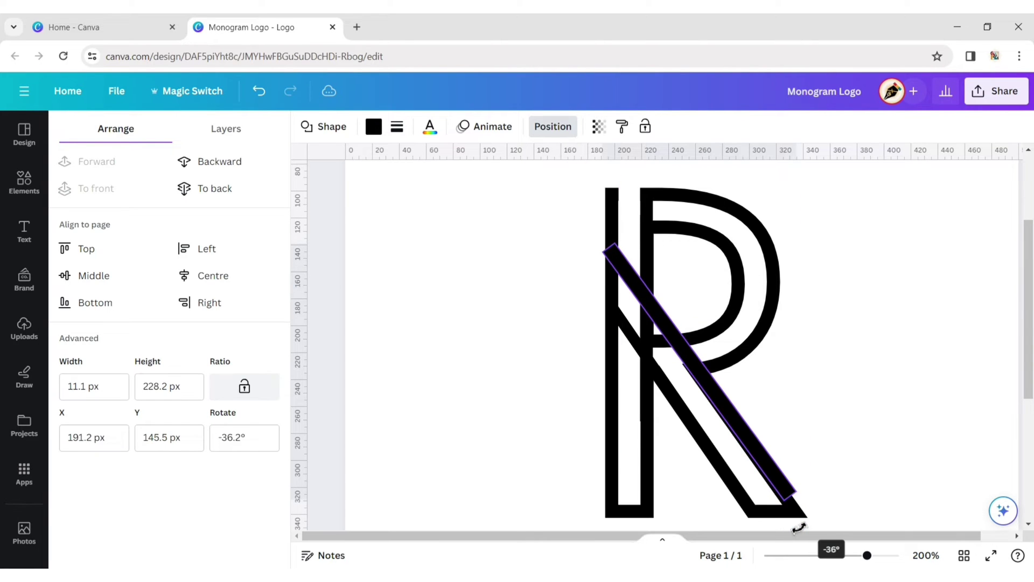
pyautogui.click(769, 425)
pyautogui.click(740, 425)
pyautogui.press('Left')
pyautogui.press('Left')
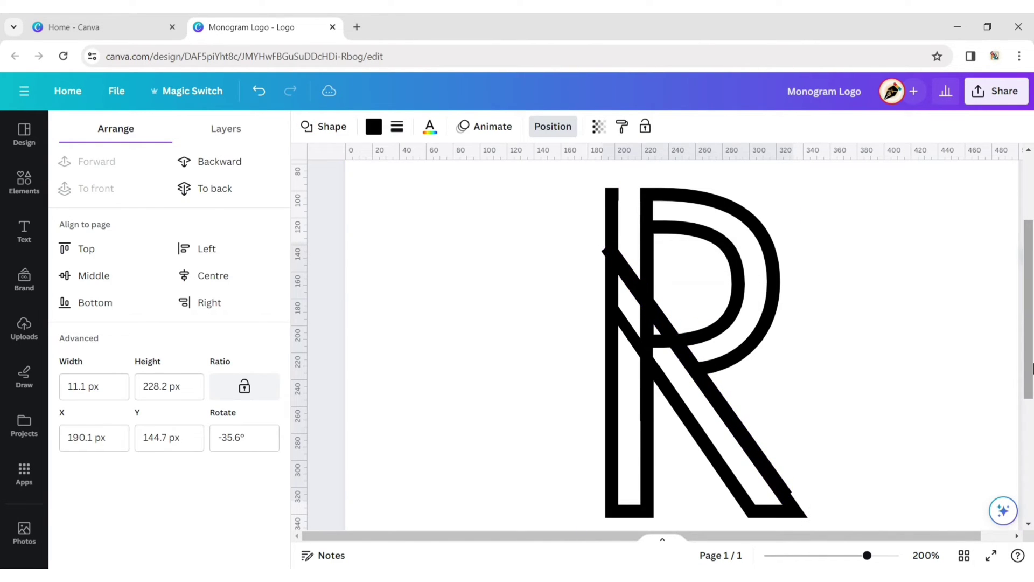
pyautogui.moveTo(708, 371); pyautogui.dragTo(707, 373)
pyautogui.click(728, 296)
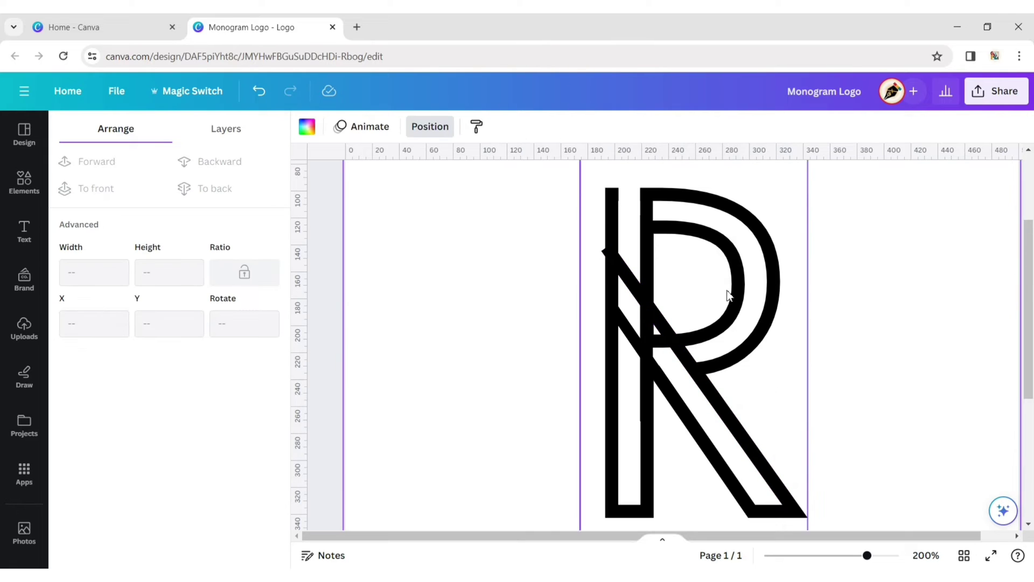
# - Shorten the second diagonal bar's upper end to stop within the left stem stroke and fine-tune its thickness
pyautogui.click(628, 278)
pyautogui.moveTo(606, 247); pyautogui.dragTo(613, 255)
pyautogui.click(842, 388)
pyautogui.click(628, 277)
pyautogui.click(818, 322)
pyautogui.click(694, 371)
pyautogui.moveTo(694, 373); pyautogui.dragTo(697, 382)
pyautogui.click(862, 383)
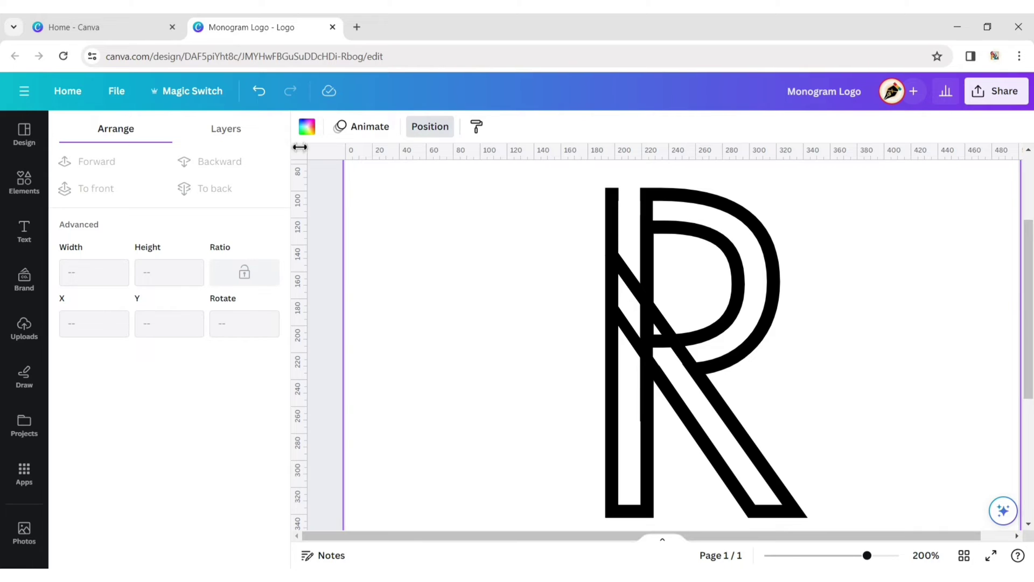
# - Add a square, shrink it to a small rectangle, and rotate it about -34° over the bowl's outer stroke beside the leg
pyautogui.click(24, 183)
pyautogui.click(88, 347)
pyautogui.click(296, 341)
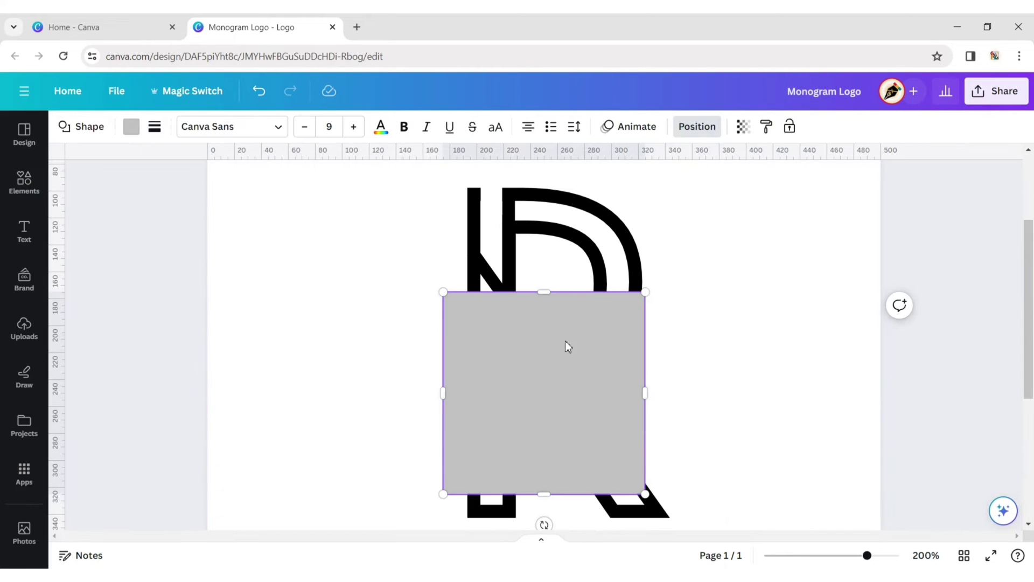
pyautogui.moveTo(645, 292); pyautogui.dragTo(481, 467)
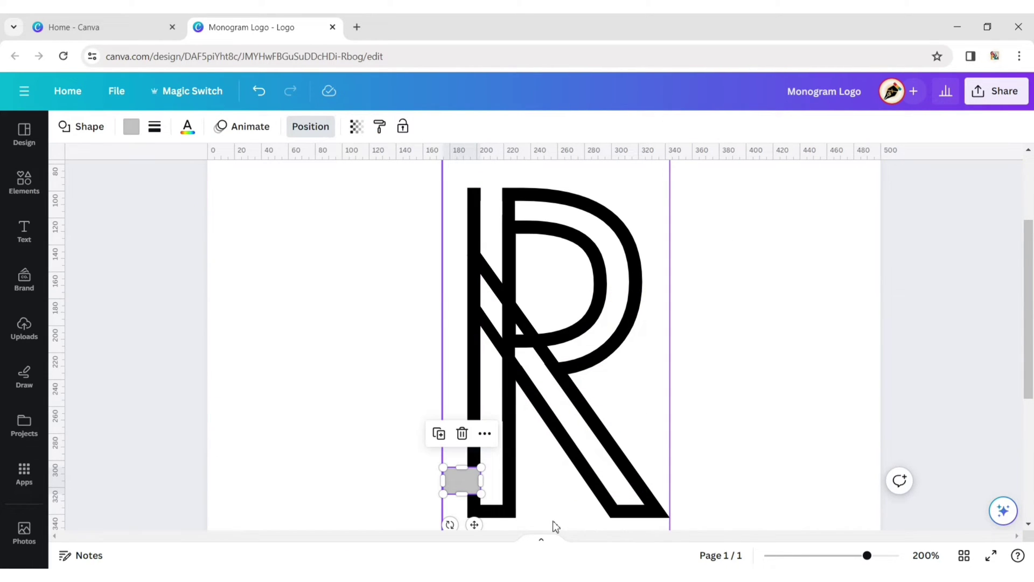
pyautogui.moveTo(474, 524); pyautogui.dragTo(598, 425)
pyautogui.moveTo(584, 342); pyautogui.dragTo(585, 347)
pyautogui.moveTo(605, 395)
pyautogui.mouseDown()
pyautogui.moveTo(621, 398)
pyautogui.moveTo(611, 387)
pyautogui.moveTo(596, 406)
pyautogui.mouseUp()
pyautogui.click(614, 370)
pyautogui.click(588, 359)
pyautogui.click(811, 371)
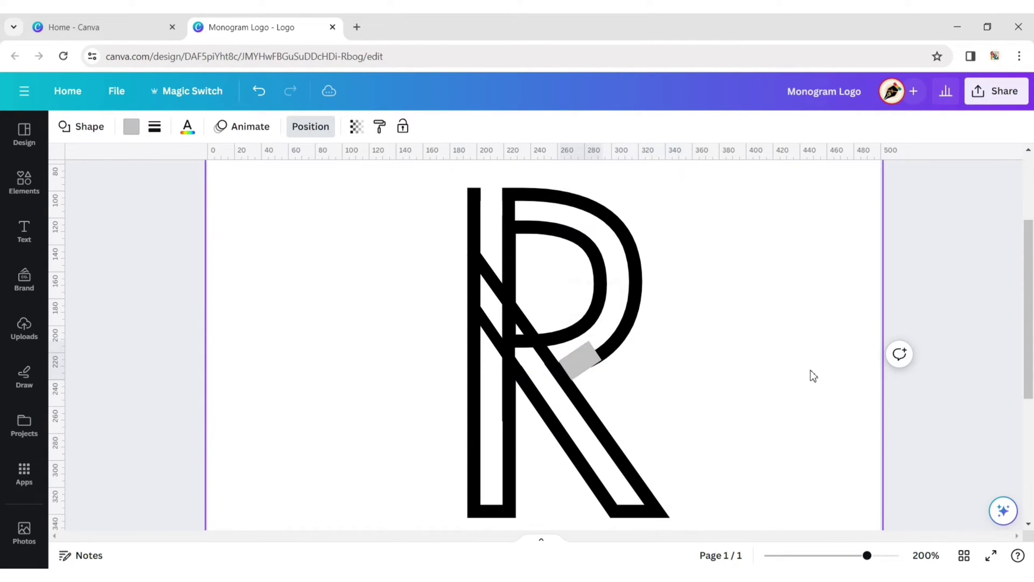
# - Send the grey rectangle backward behind the diagonal bar and enlarge it over the end of the bowl's outer stroke
pyautogui.click(580, 360)
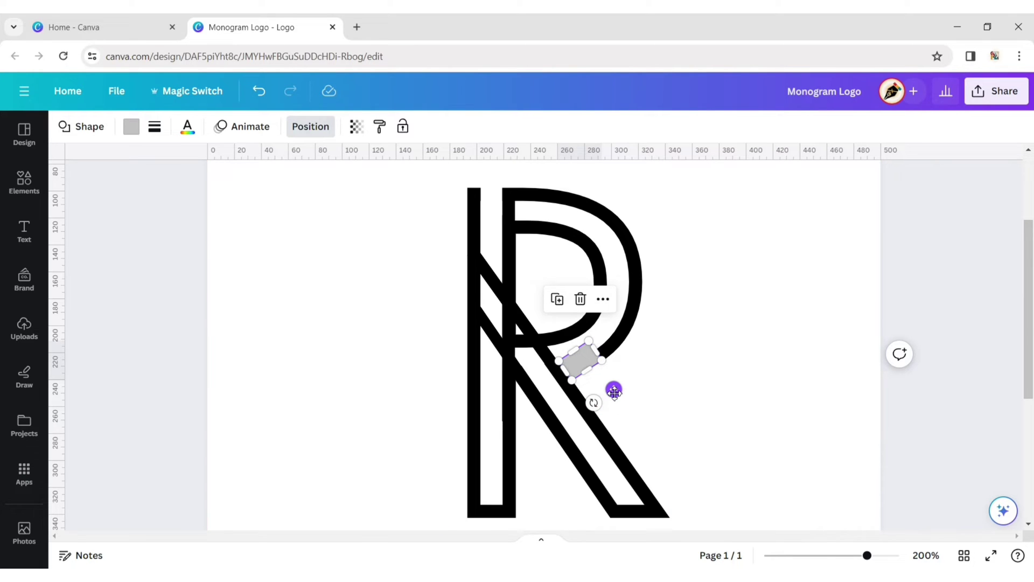
pyautogui.moveTo(573, 370); pyautogui.dragTo(574, 371)
pyautogui.click(310, 126)
pyautogui.click(224, 170)
pyautogui.click(489, 271)
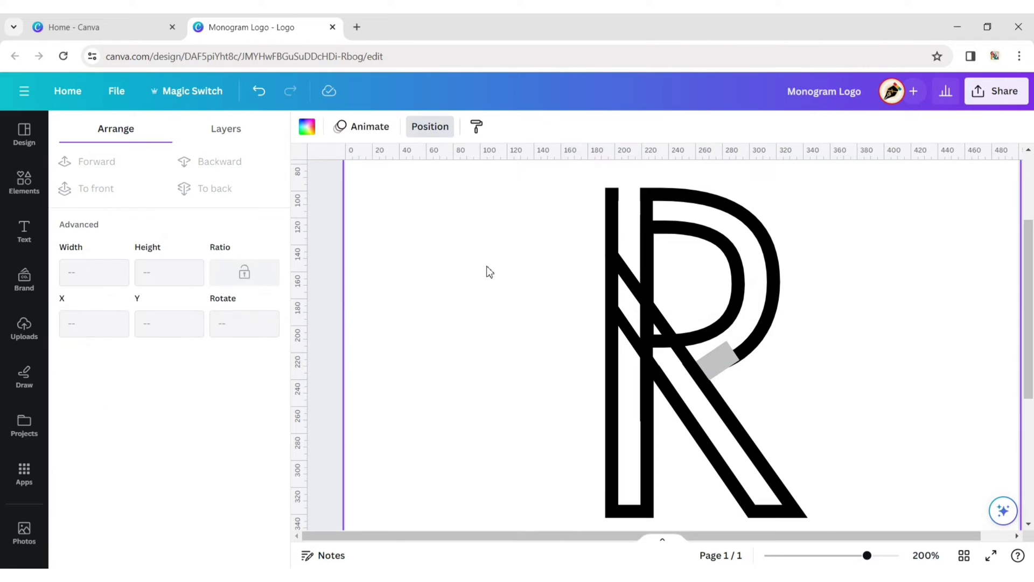
pyautogui.click(731, 369)
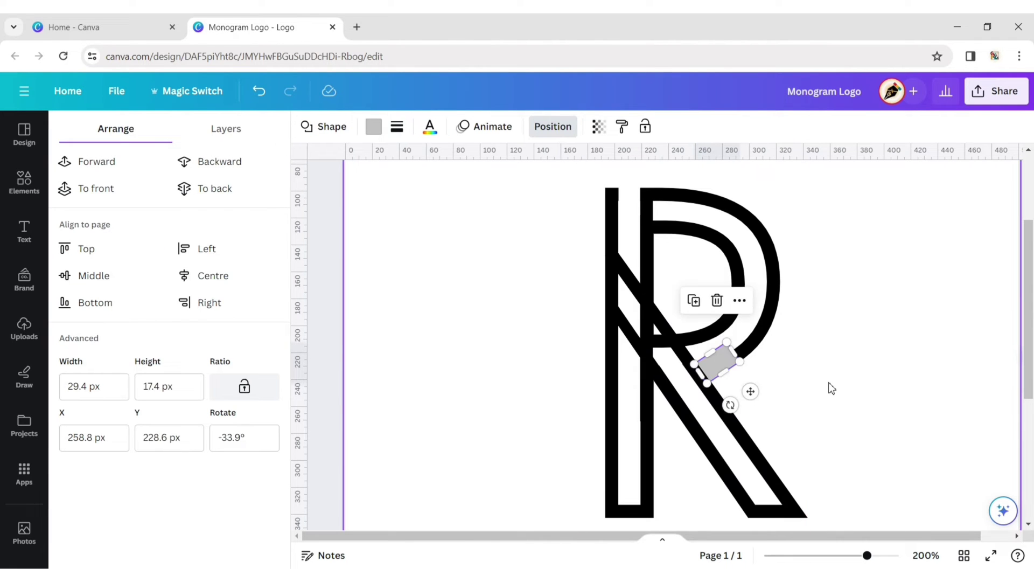
pyautogui.moveTo(729, 376); pyautogui.dragTo(734, 384)
pyautogui.click(760, 374)
# - Color the grey rectangle white and adjust where it cuts off the bowl's outer stroke
pyautogui.click(577, 366)
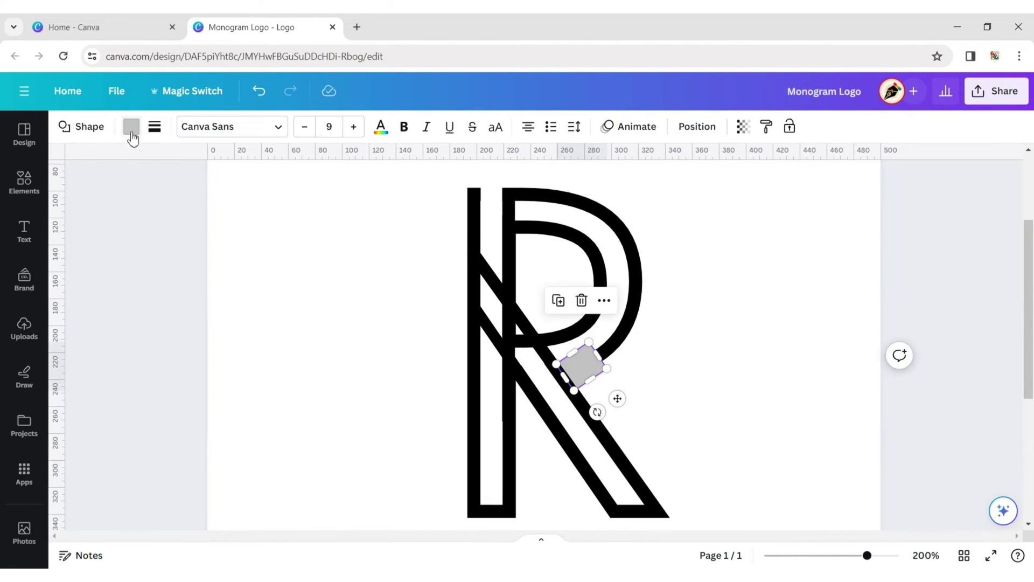
pyautogui.click(131, 127)
pyautogui.click(218, 208)
pyautogui.click(431, 285)
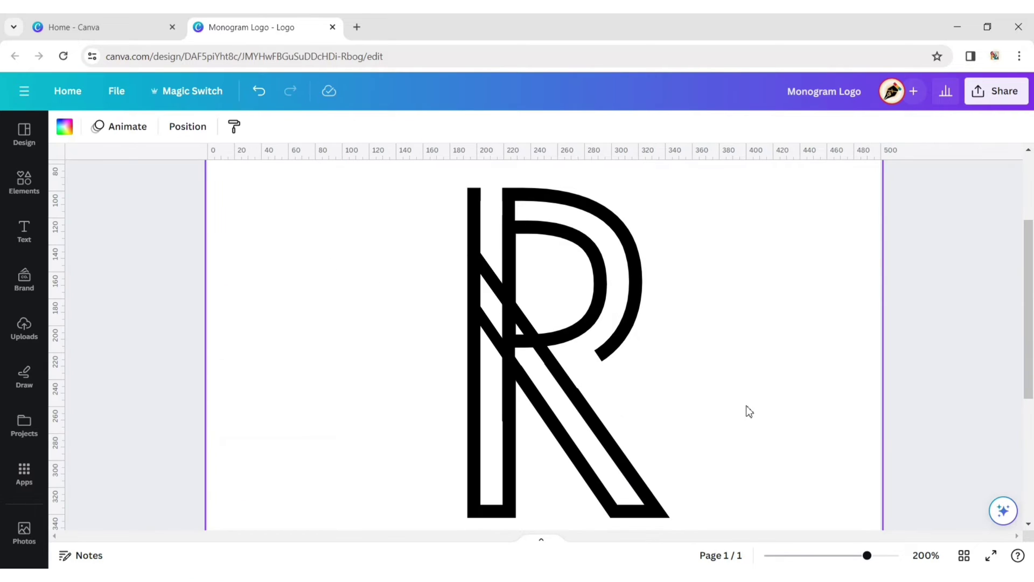
pyautogui.click(588, 364)
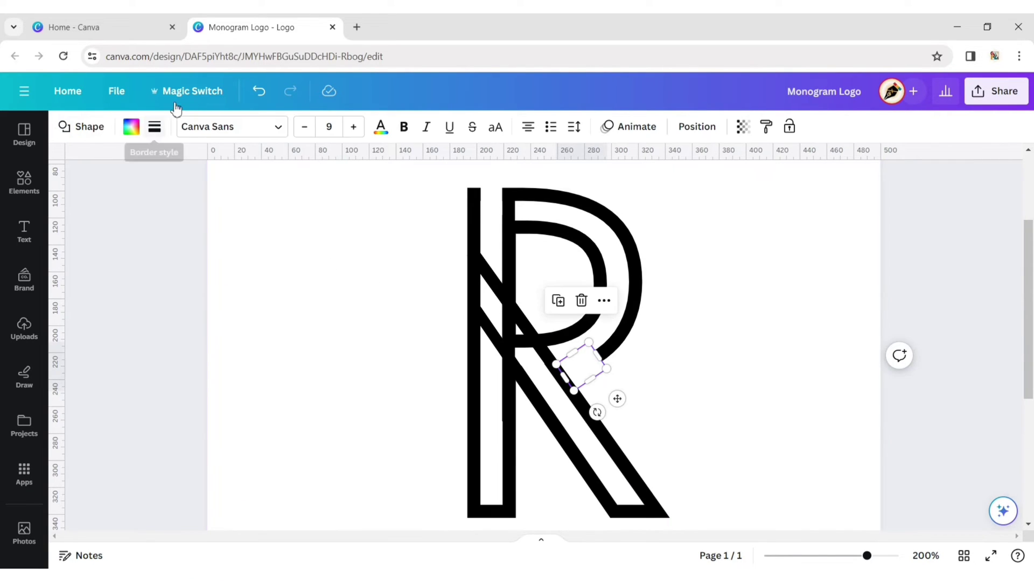
pyautogui.click(775, 331)
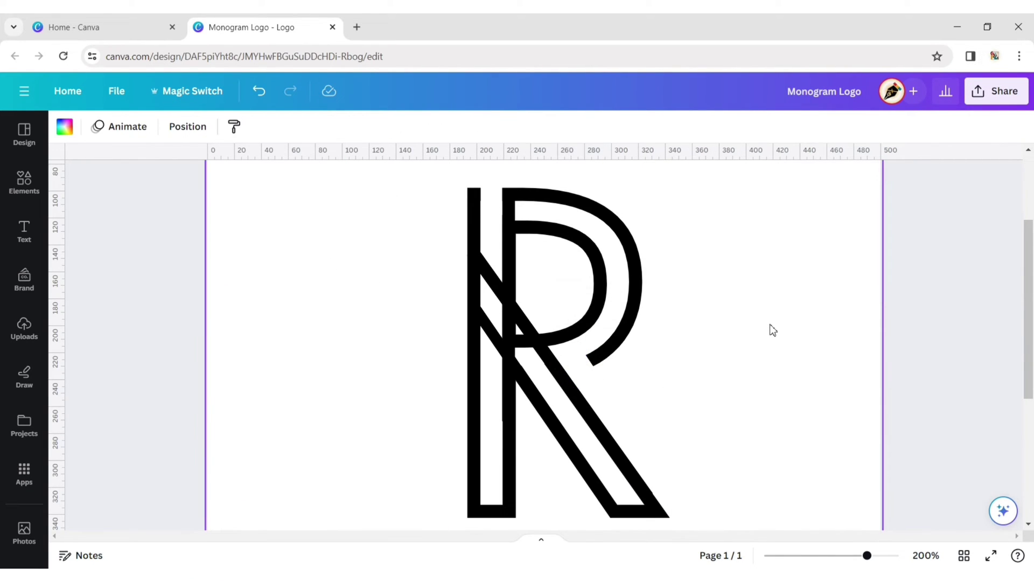
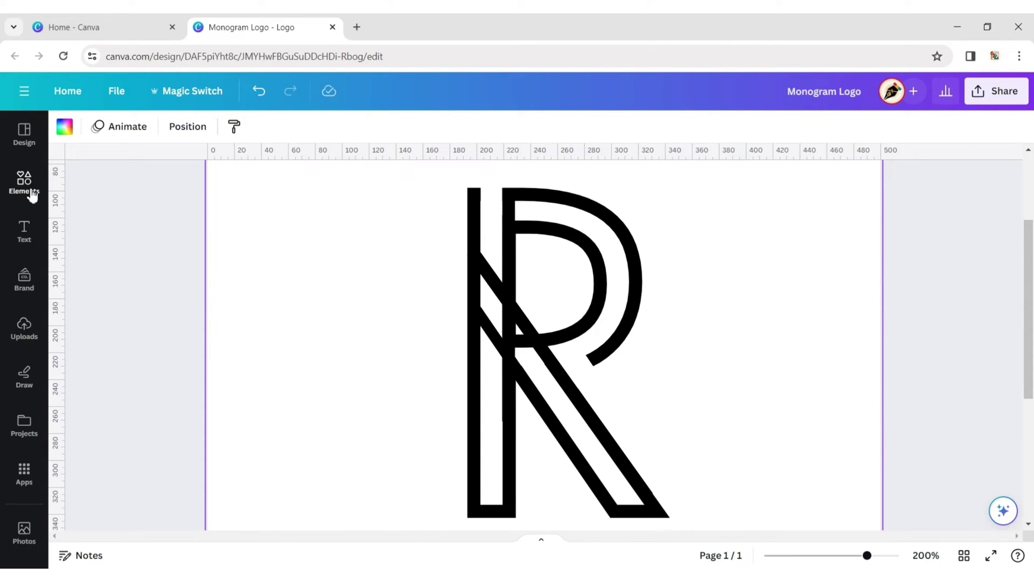
# - Search the graphics for "semi circle", add the solid brown arch shape, and place it beside the letter R
pyautogui.click(153, 136)
pyautogui.write('semi circle')
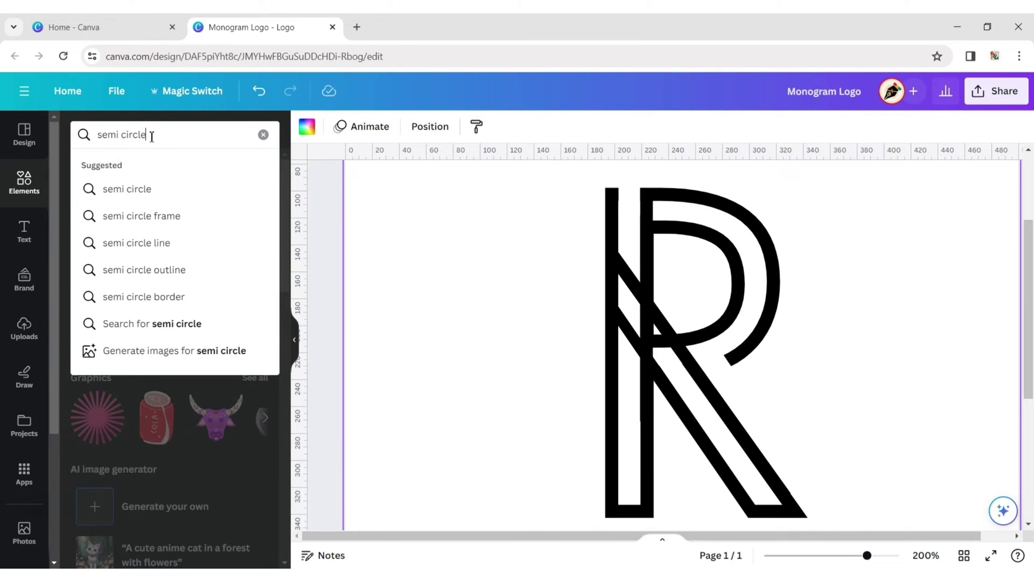
pyautogui.press('Return')
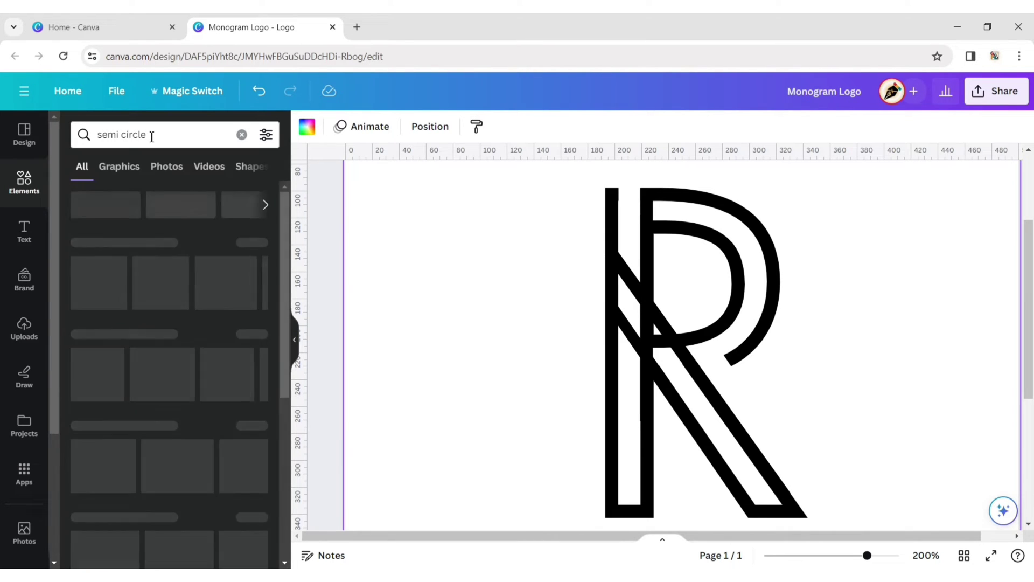
pyautogui.click(115, 168)
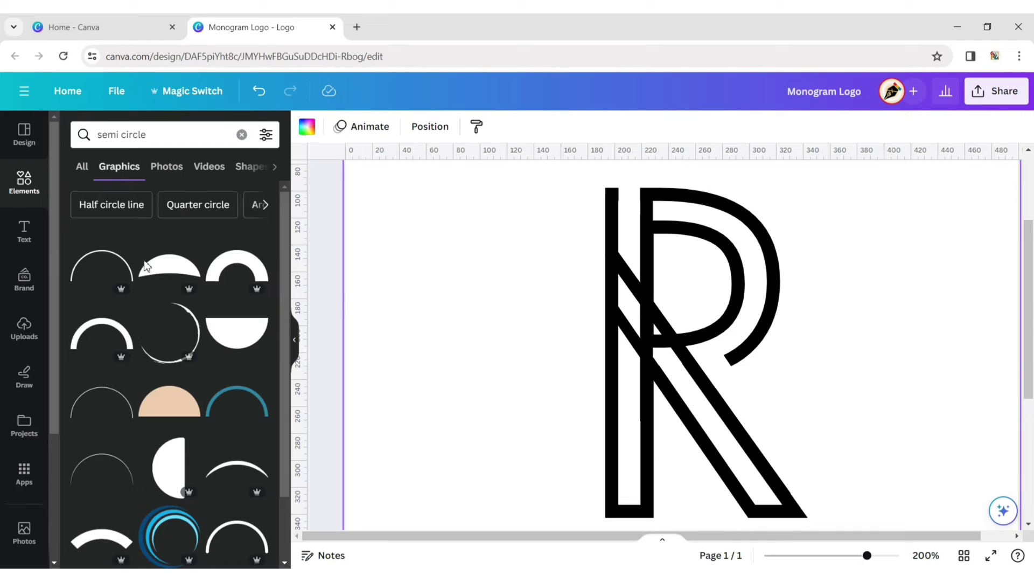
pyautogui.scroll(-6, 85, 400)
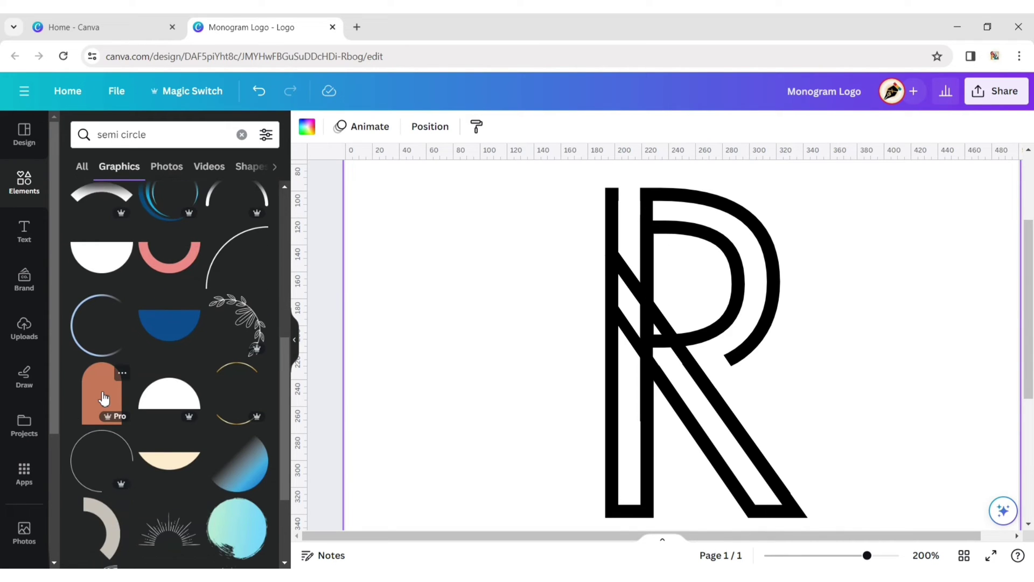
pyautogui.click(104, 398)
pyautogui.click(295, 350)
pyautogui.moveTo(547, 372); pyautogui.dragTo(343, 321)
# - Crop off the lower part of the brown arch, keeping its rounded upper portion
pyautogui.doubleClick(270, 280)
pyautogui.moveTo(560, 477); pyautogui.dragTo(572, 364)
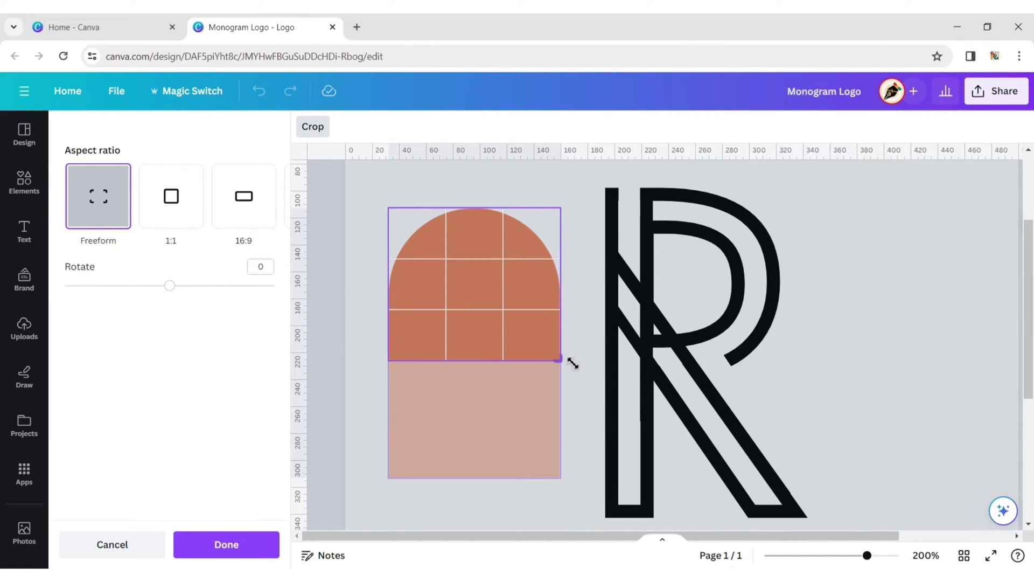
pyautogui.click(244, 544)
# - Rotate the cropped arch to 90° and place it inside the R's bowl, flat side against the stem stroke
pyautogui.moveTo(337, 389); pyautogui.dragTo(224, 288)
pyautogui.moveTo(365, 309); pyautogui.dragTo(615, 324)
pyautogui.moveTo(666, 379); pyautogui.dragTo(619, 333)
pyautogui.moveTo(544, 267)
pyautogui.mouseDown()
pyautogui.moveTo(545, 277)
pyautogui.moveTo(544, 268)
pyautogui.mouseUp()
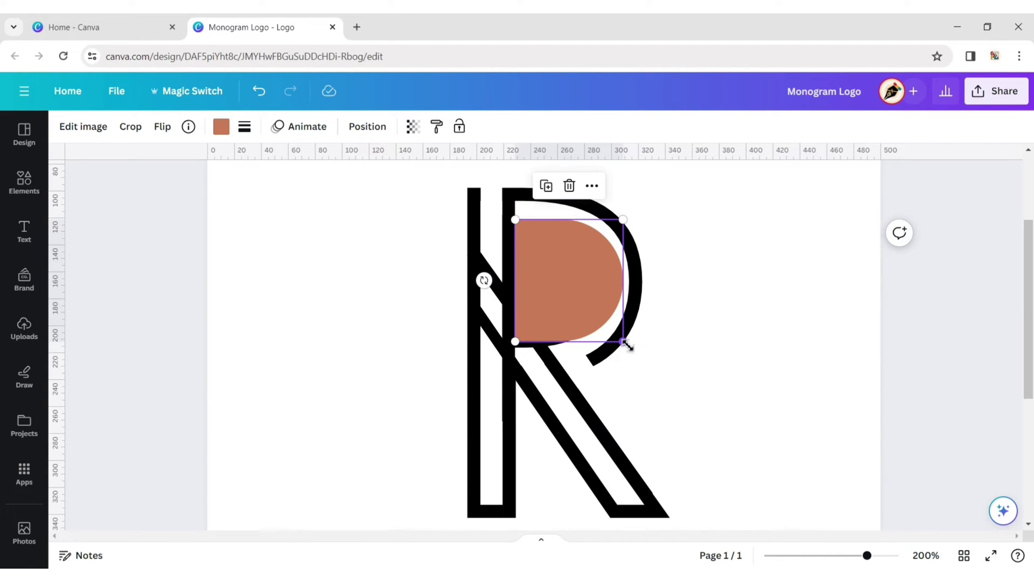
# - Trim the brown shape's flat side and resize it to about 98 × 77 px to cover the bowl's inner stroke
pyautogui.click(129, 126)
pyautogui.moveTo(654, 347); pyautogui.dragTo(671, 345)
pyautogui.click(225, 545)
pyautogui.moveTo(590, 287); pyautogui.dragTo(585, 285)
pyautogui.moveTo(612, 338); pyautogui.dragTo(619, 347)
pyautogui.click(706, 340)
# - Send the brown shape backward so the upper diagonal bar lies in front of it
pyautogui.click(580, 285)
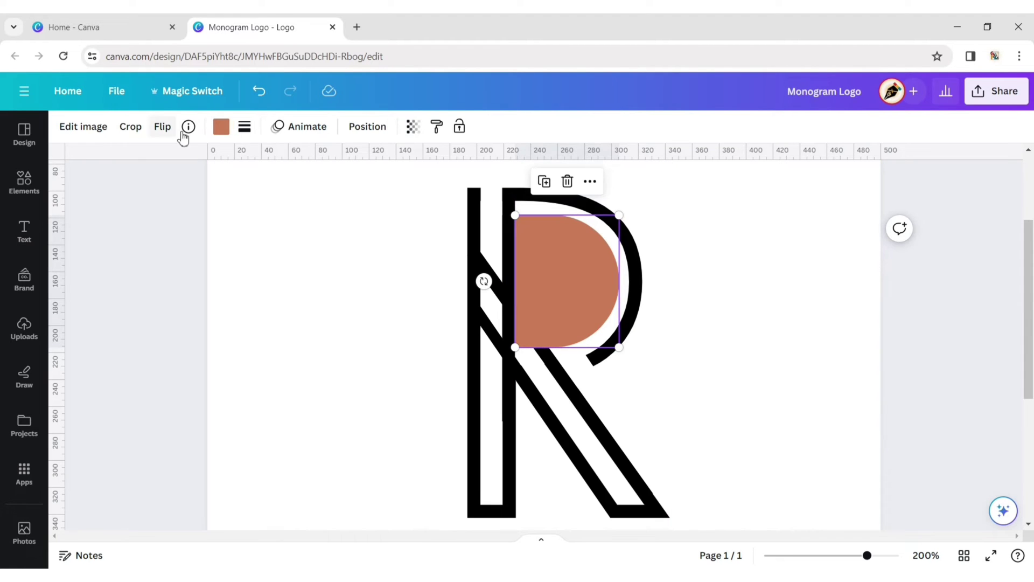
pyautogui.click(367, 126)
pyautogui.click(232, 163)
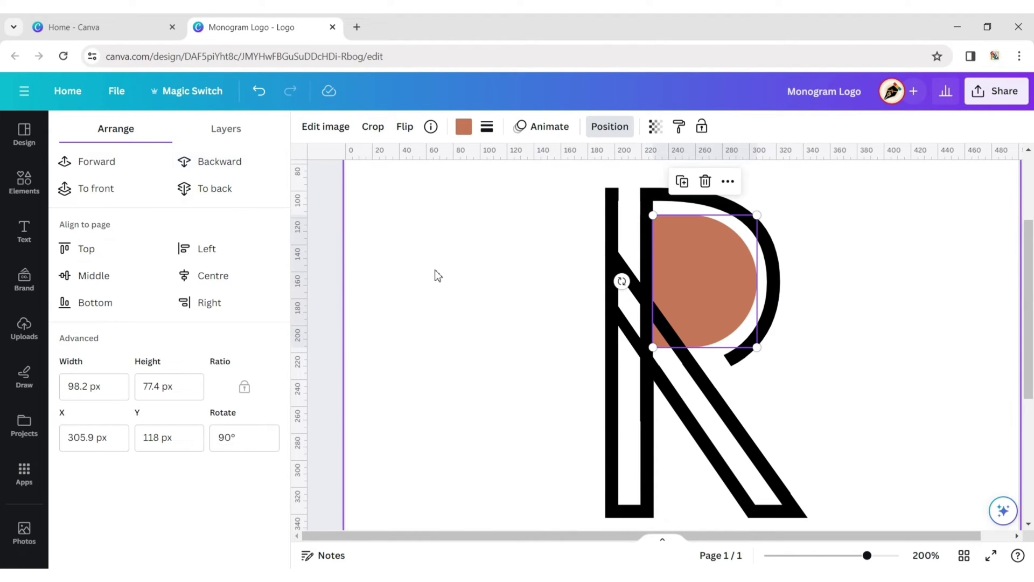
pyautogui.click(438, 275)
# - Color the brown cover shape white to hide the bowl's inner stroke
pyautogui.click(578, 274)
pyautogui.click(463, 127)
pyautogui.click(182, 208)
pyautogui.click(470, 277)
pyautogui.click(325, 309)
pyautogui.click(979, 323)
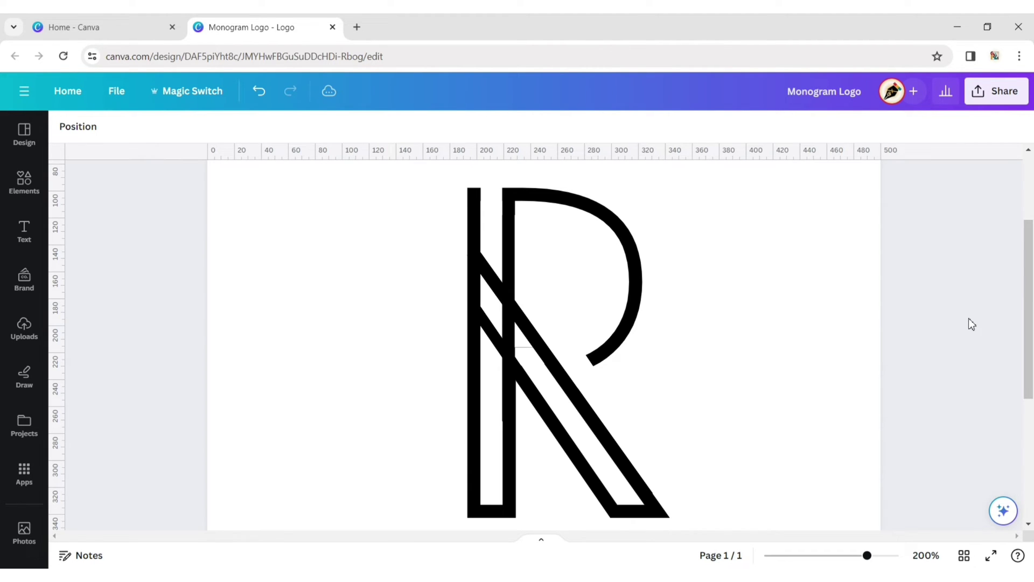
# - Select all the logo's layers, from the diagonal bars and cover shapes to the letter R, and group them
pyautogui.hotkey('ctrl', '-')
pyautogui.hotkey('ctrl', '-')
pyautogui.hotkey('ctrl', '-')
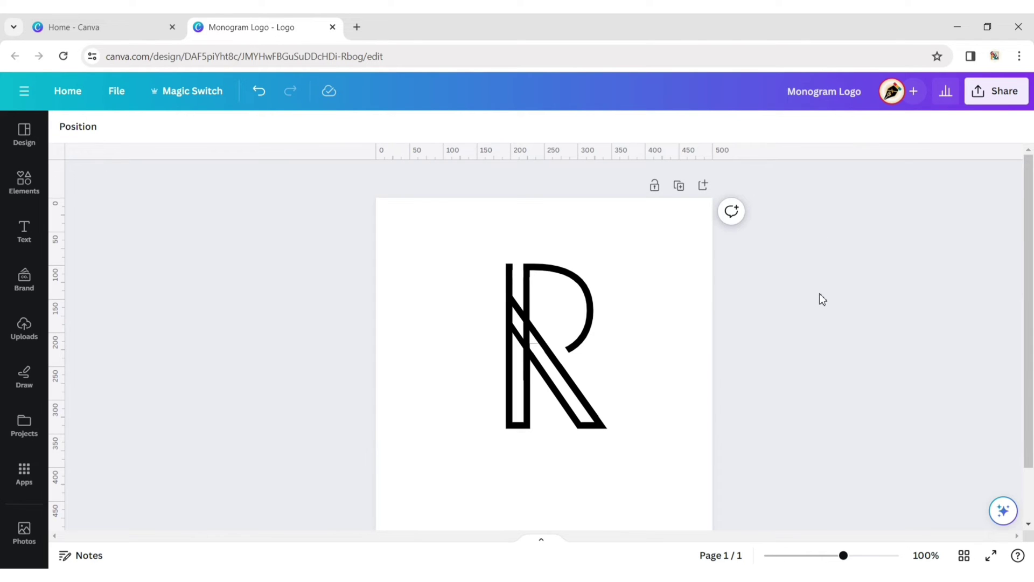
pyautogui.click(563, 273)
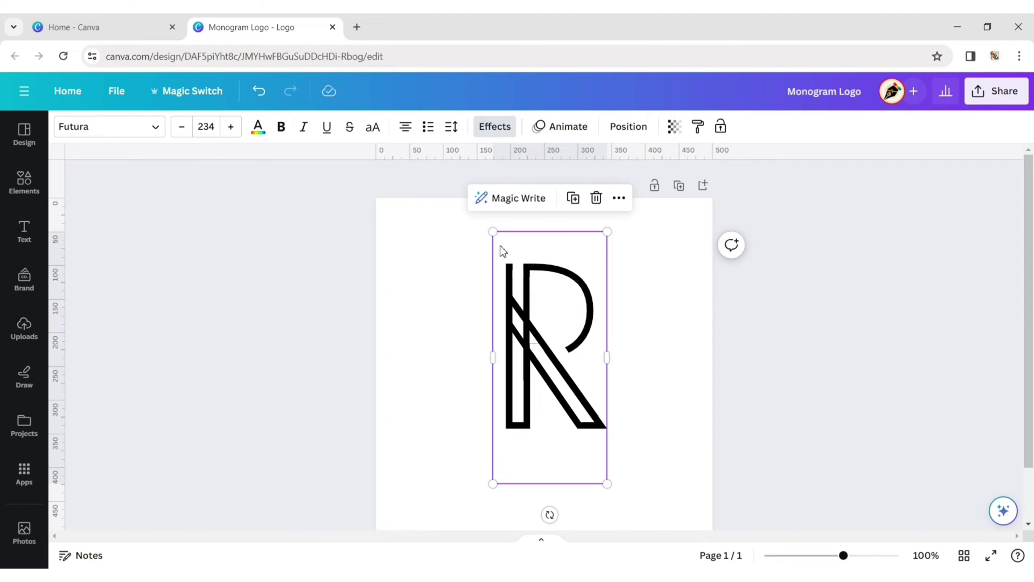
pyautogui.click(629, 126)
pyautogui.click(221, 129)
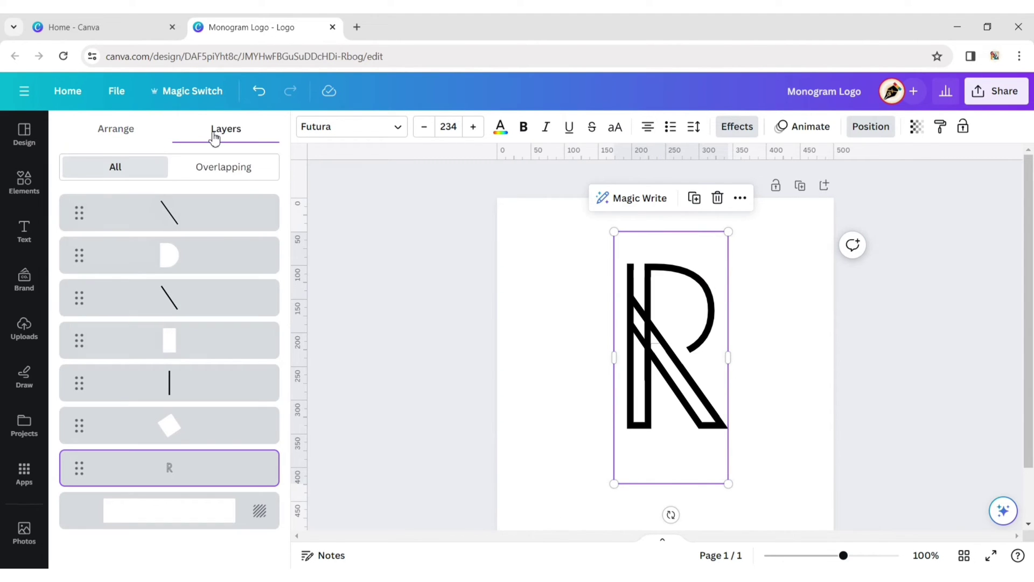
pyautogui.click(178, 213)
pyautogui.keyDown('shift'); pyautogui.click(189, 256); pyautogui.keyUp('shift')
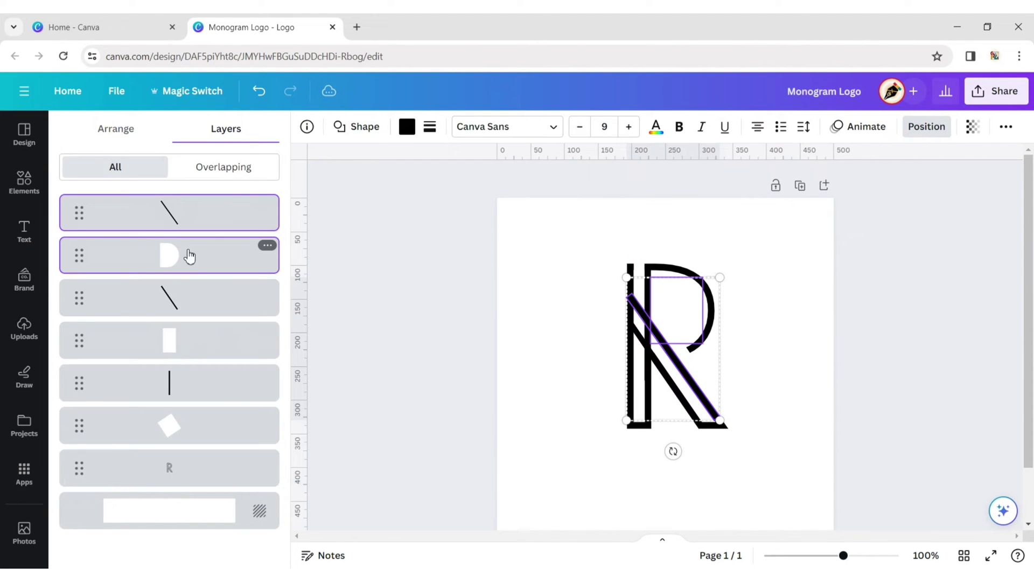
pyautogui.keyDown('shift'); pyautogui.click(189, 298); pyautogui.keyUp('shift')
pyautogui.keyDown('shift'); pyautogui.click(191, 341); pyautogui.keyUp('shift')
pyautogui.keyDown('shift'); pyautogui.click(196, 384); pyautogui.keyUp('shift')
pyautogui.keyDown('shift'); pyautogui.click(197, 426); pyautogui.keyUp('shift')
pyautogui.keyDown('shift'); pyautogui.click(200, 469); pyautogui.keyUp('shift')
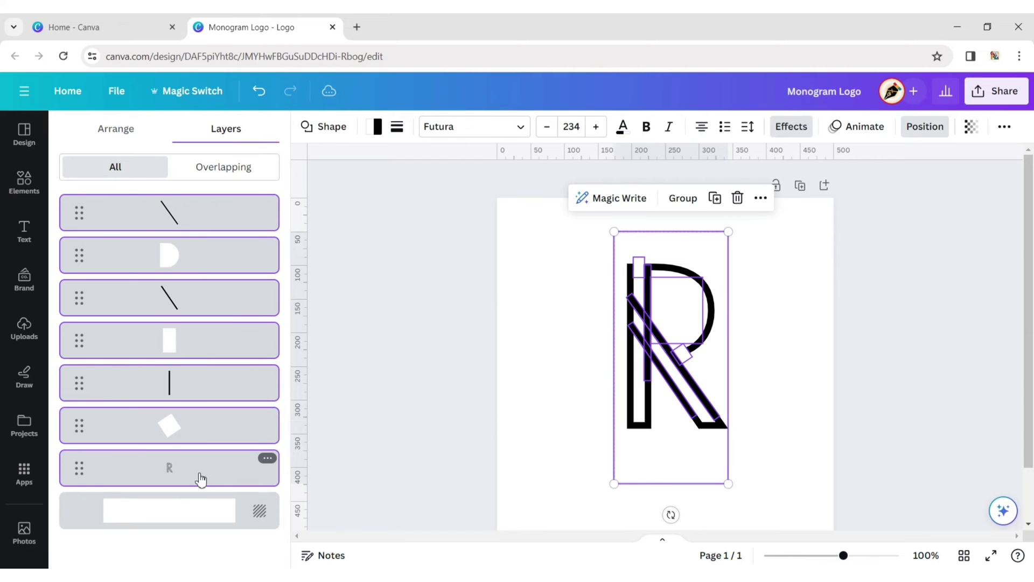
pyautogui.click(685, 203)
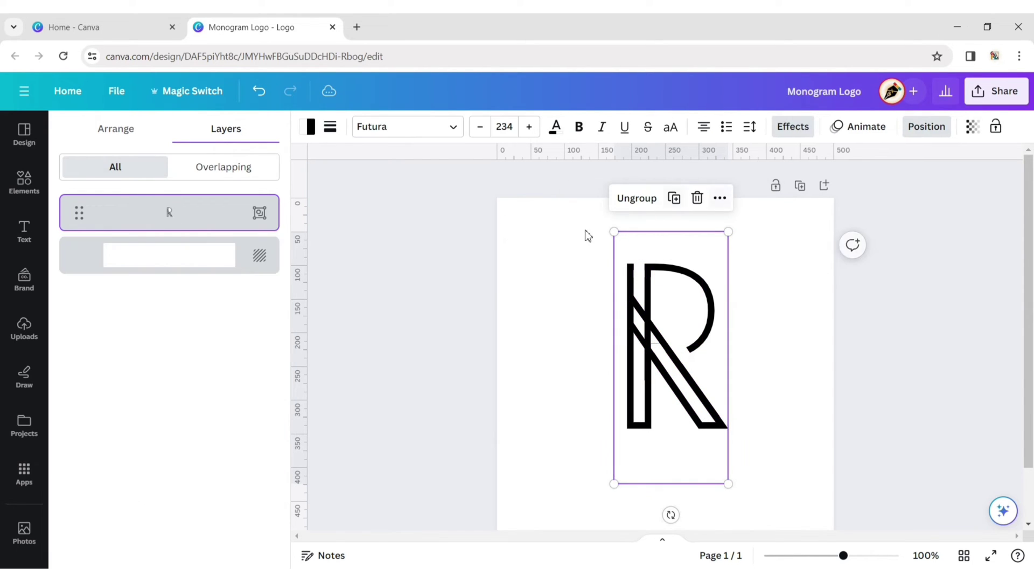
# - Move the grouped monogram to the center of the page
pyautogui.click(850, 418)
pyautogui.doubleClick(567, 386)
pyautogui.moveTo(566, 386); pyautogui.dragTo(562, 364)
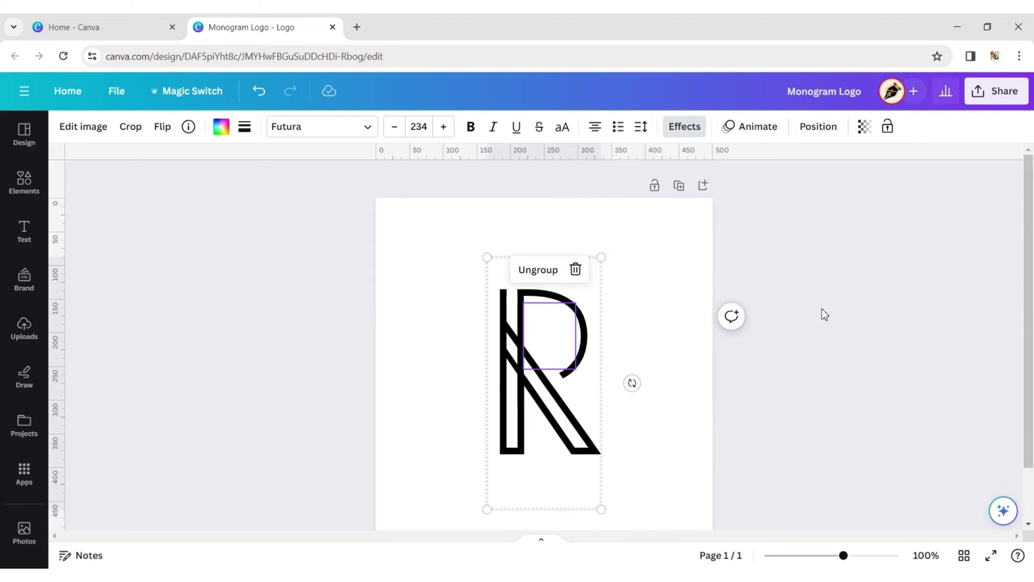
pyautogui.click(821, 308)
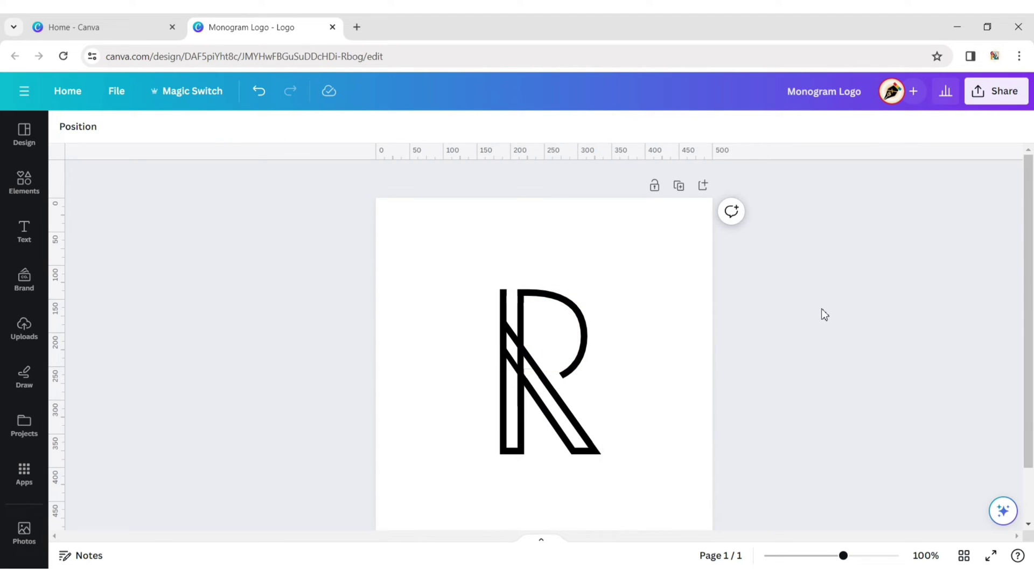
# - Download the monogram design as a PNG file
pyautogui.click(993, 99)
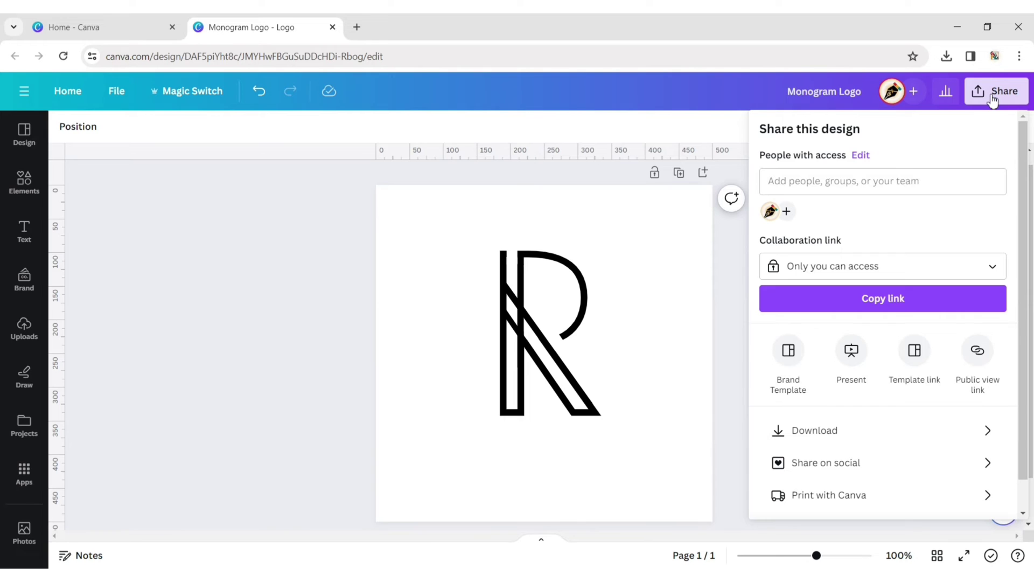
pyautogui.click(900, 433)
pyautogui.click(844, 344)
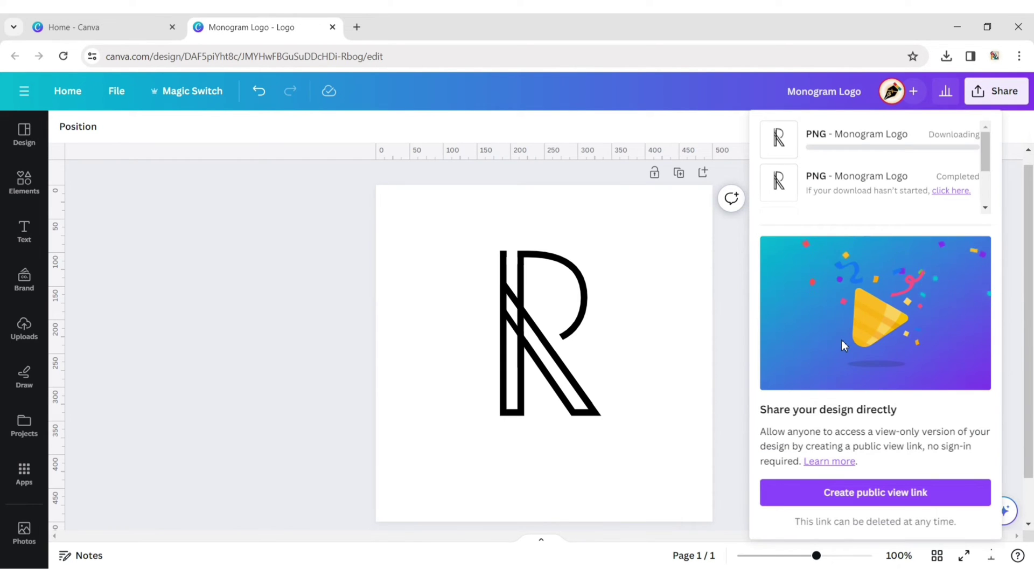
pyautogui.click(722, 300)
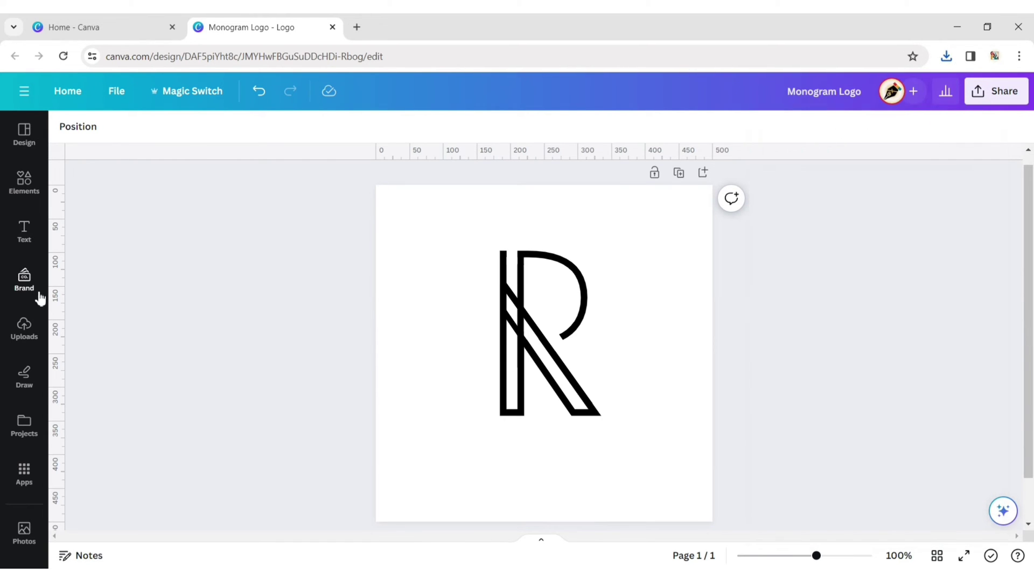
# - Upload the downloaded Monogram Logo (2).png file to the design's image uploads
pyautogui.click(23, 329)
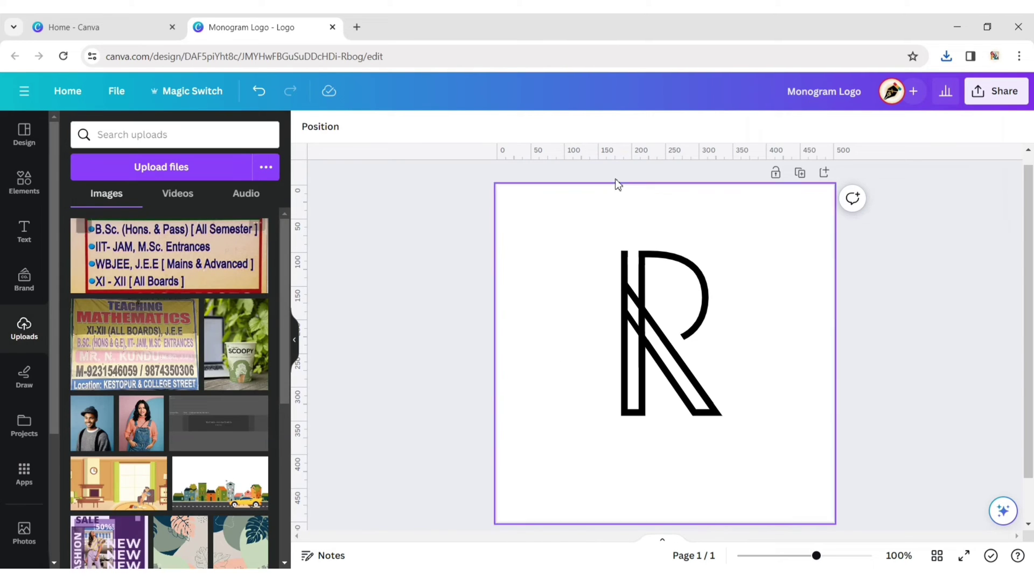
pyautogui.click(946, 56)
pyautogui.moveTo(830, 118); pyautogui.dragTo(241, 202)
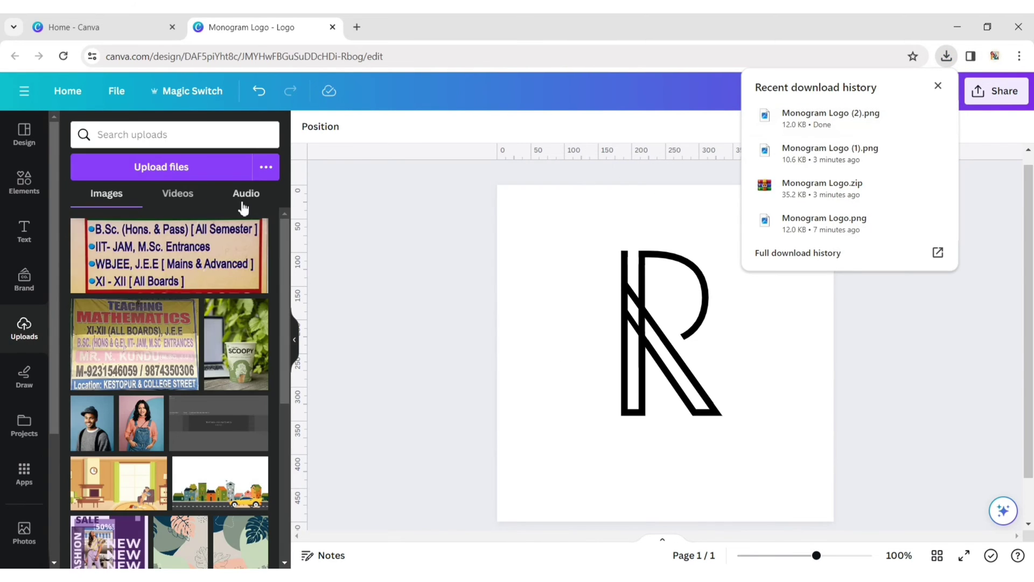
pyautogui.click(294, 344)
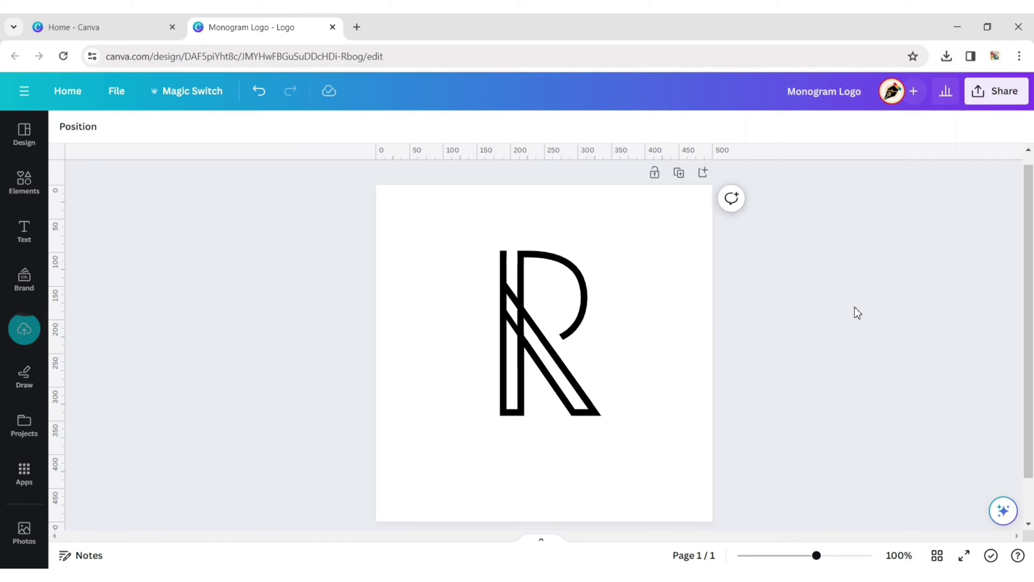
# - Add a second page and place the uploaded monogram image on it
pyautogui.click(702, 177)
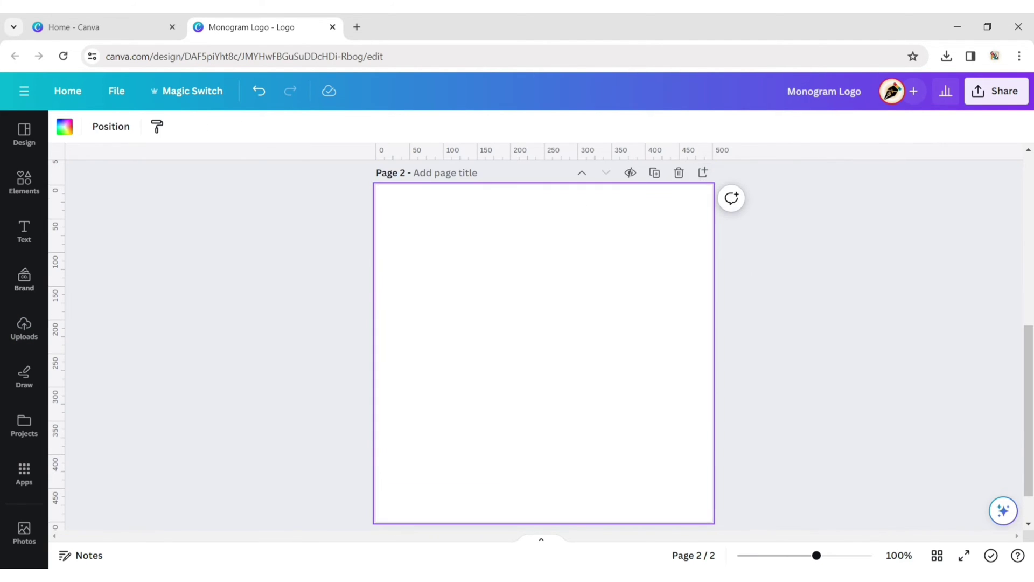
pyautogui.click(27, 327)
pyautogui.click(93, 258)
pyautogui.click(295, 339)
# - Set the second page's background to light purple
pyautogui.click(612, 231)
pyautogui.click(64, 127)
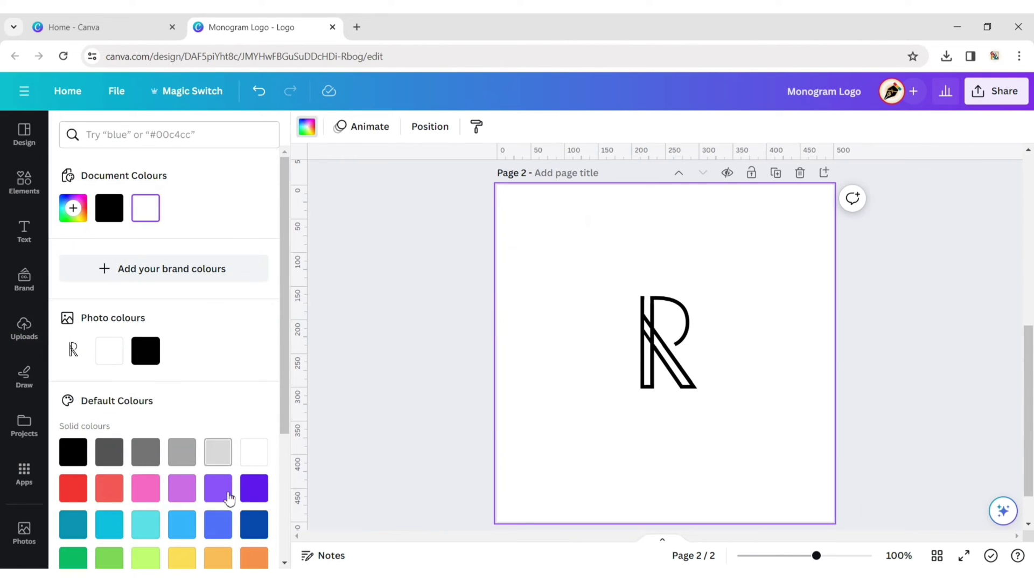
pyautogui.click(182, 488)
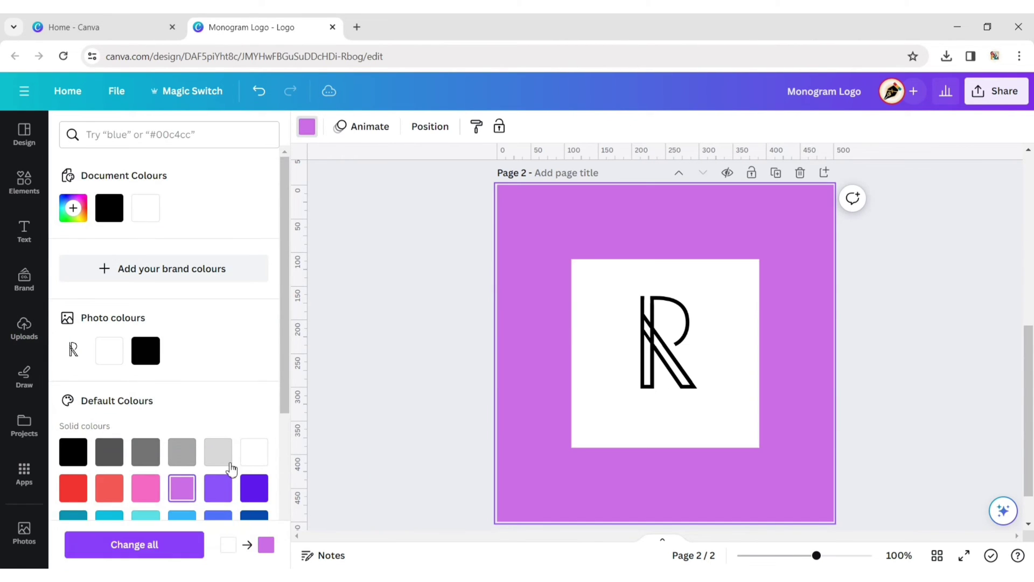
pyautogui.click(378, 383)
# - Remove the white background from the monogram image with BG Remover
pyautogui.click(536, 299)
pyautogui.click(84, 127)
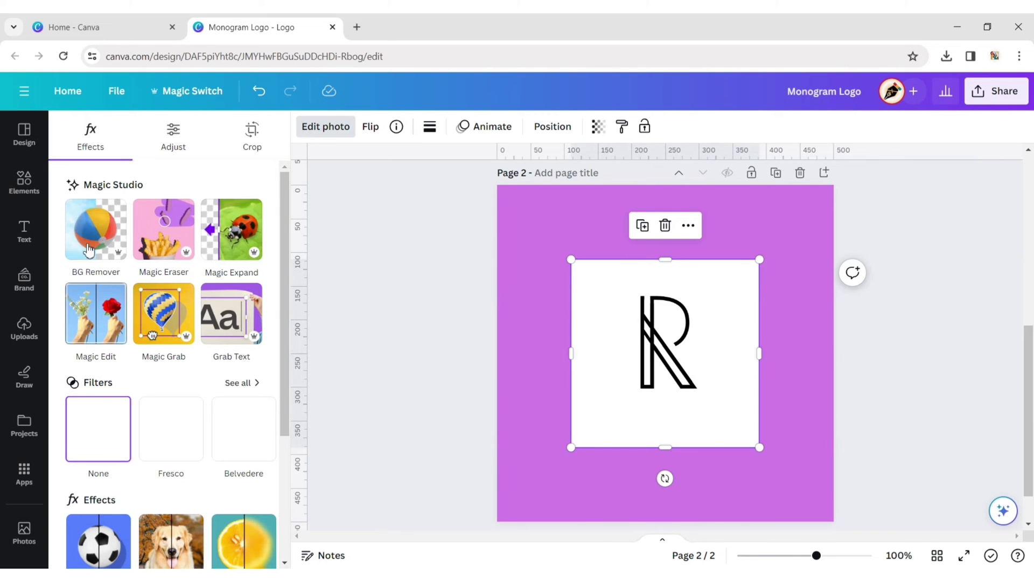
pyautogui.press('Escape')
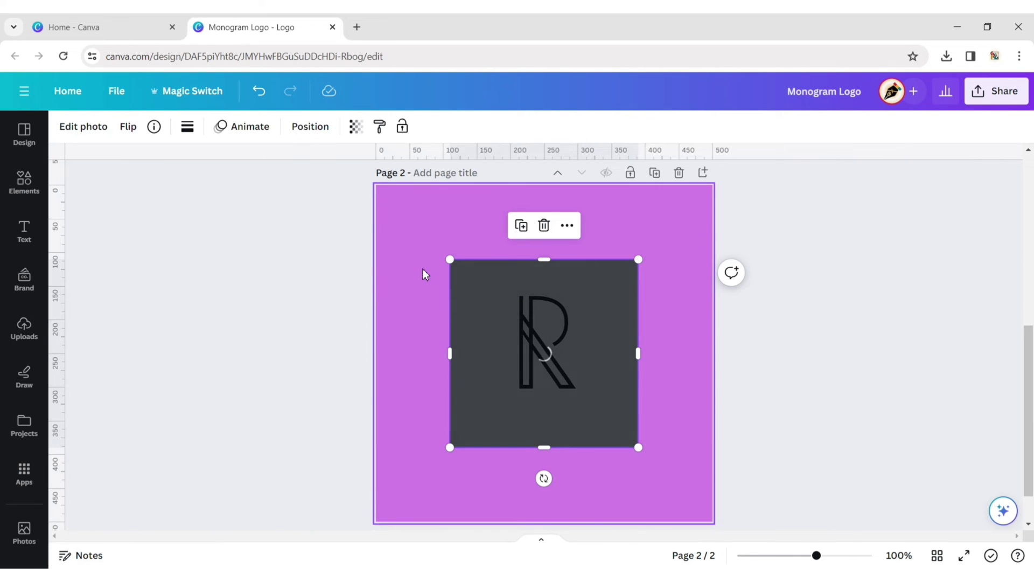
pyautogui.click(849, 326)
# - Enlarge the background-free monogram image and center it on the purple page
pyautogui.click(526, 338)
pyautogui.moveTo(562, 358)
pyautogui.mouseDown()
pyautogui.moveTo(478, 282)
pyautogui.moveTo(520, 294)
pyautogui.moveTo(485, 286)
pyautogui.moveTo(695, 540)
pyautogui.moveTo(548, 377)
pyautogui.moveTo(554, 364)
pyautogui.moveTo(544, 366)
pyautogui.mouseUp()
pyautogui.click(822, 316)
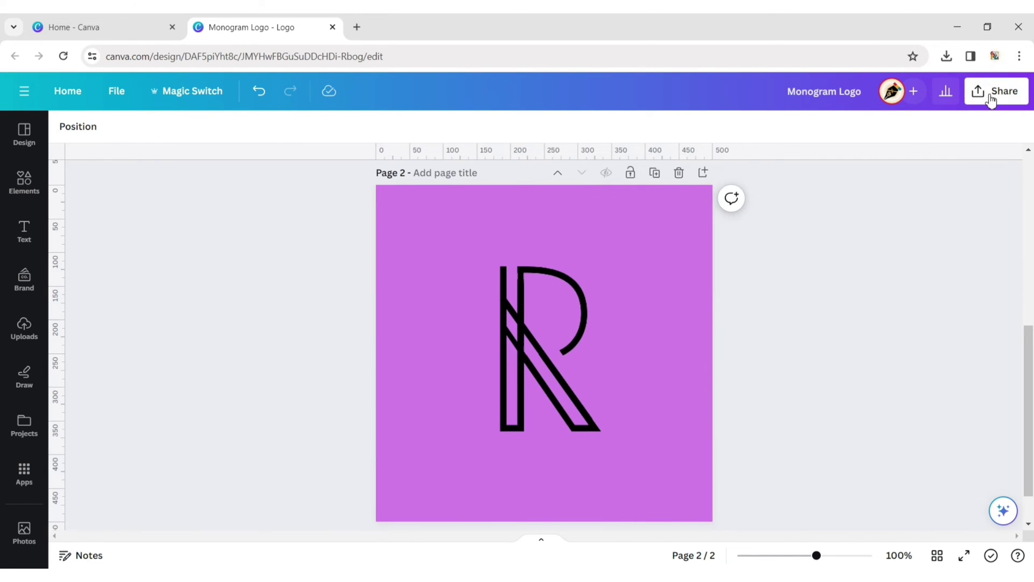
# - Download only page 2 as a PNG with a transparent background
pyautogui.click(993, 92)
pyautogui.click(963, 434)
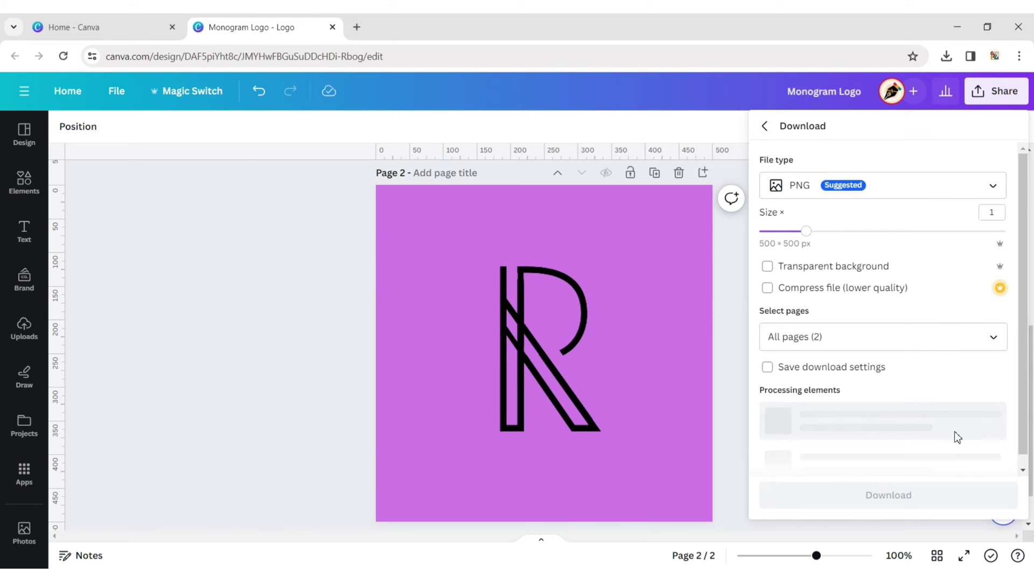
pyautogui.click(1008, 342)
pyautogui.click(1005, 374)
pyautogui.click(1005, 450)
pyautogui.click(771, 276)
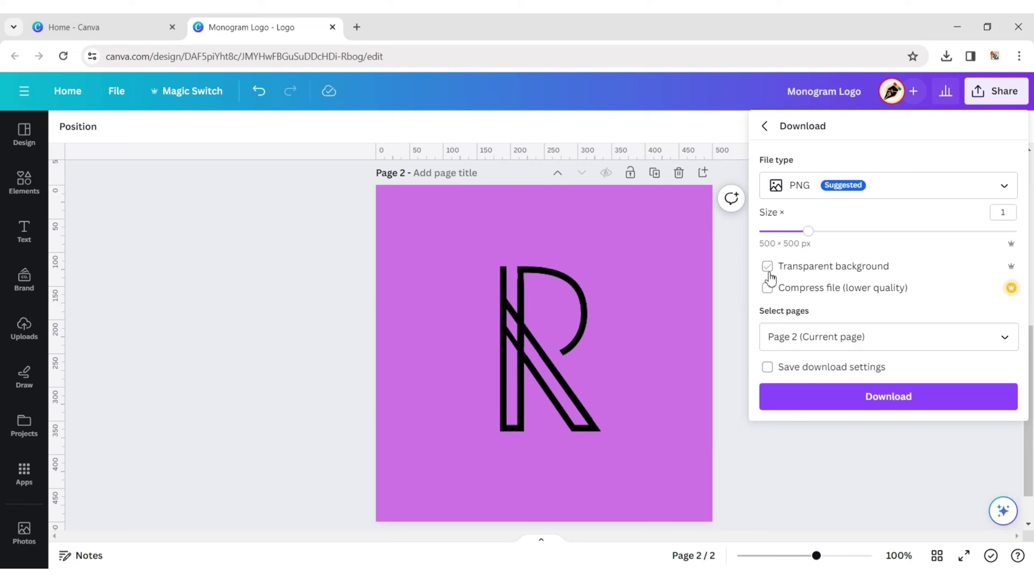
pyautogui.click(875, 399)
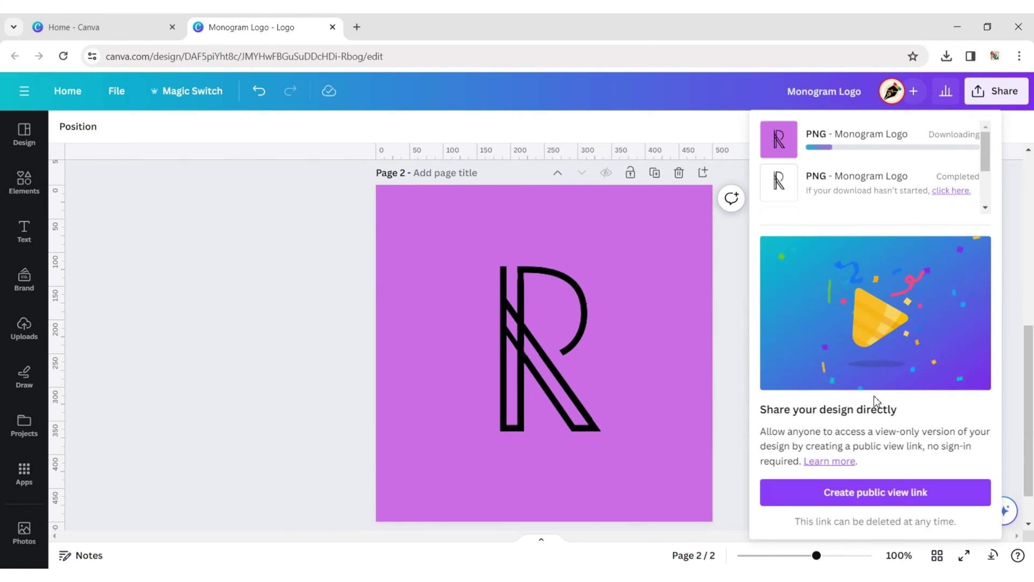
pyautogui.click(724, 309)
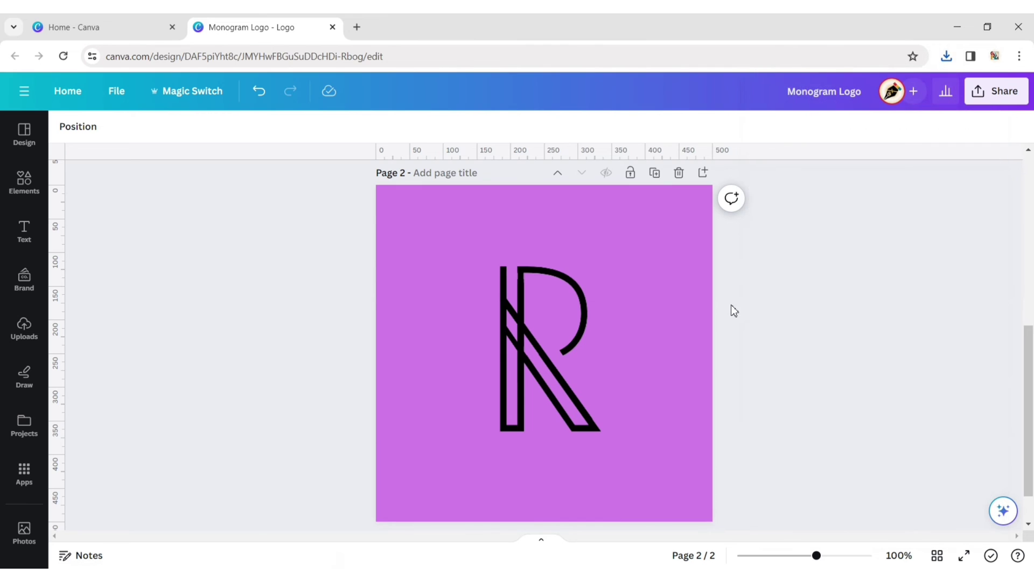
# - Upload the downloaded Monogram Logo (3).png file to the image uploads and add a third page
pyautogui.click(28, 329)
pyautogui.click(946, 56)
pyautogui.moveTo(830, 116); pyautogui.dragTo(164, 239)
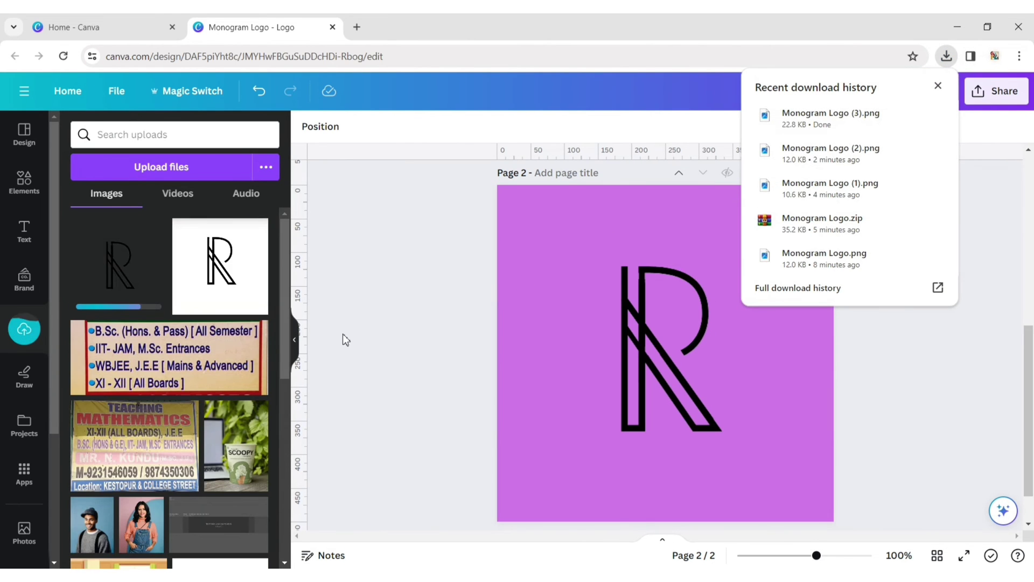
pyautogui.click(342, 334)
pyautogui.click(305, 348)
pyautogui.click(702, 173)
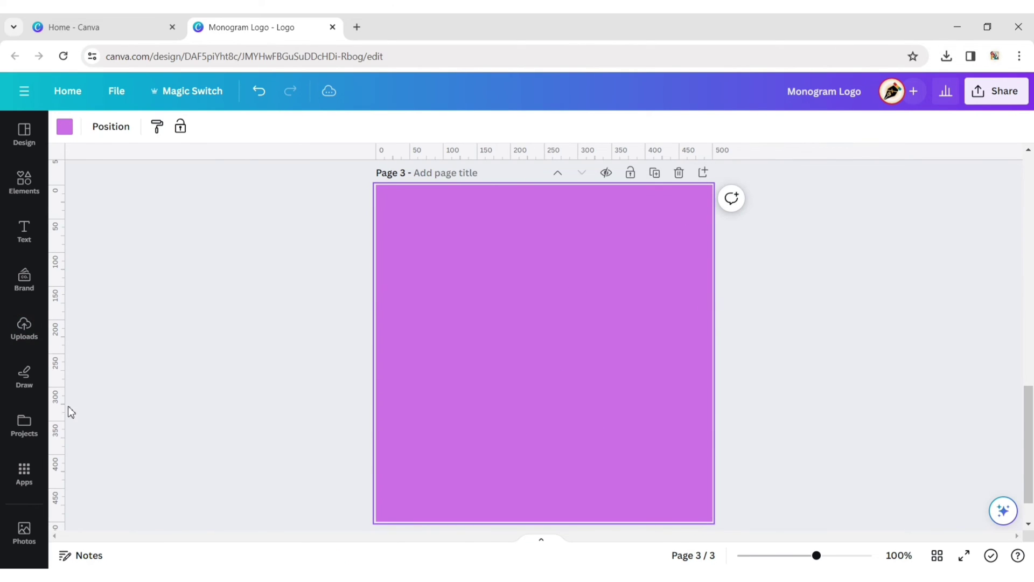
# - Place the uploaded transparent R monogram on page 3, enlarge it to nearly fill the page, and center it
pyautogui.click(24, 332)
pyautogui.click(117, 264)
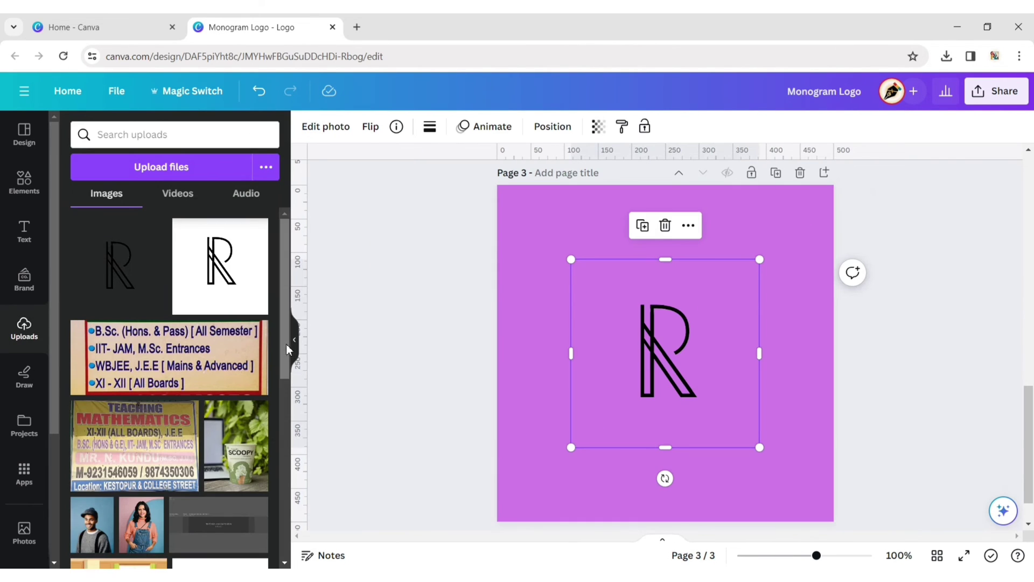
pyautogui.click(305, 343)
pyautogui.moveTo(577, 353); pyautogui.dragTo(455, 306)
pyautogui.moveTo(561, 369); pyautogui.dragTo(681, 558)
pyautogui.moveTo(712, 521); pyautogui.dragTo(699, 508)
pyautogui.moveTo(546, 363)
pyautogui.mouseDown()
pyautogui.moveTo(552, 375)
pyautogui.moveTo(554, 365)
pyautogui.mouseUp()
# - Change the page 3 background color from purple to white
pyautogui.click(708, 200)
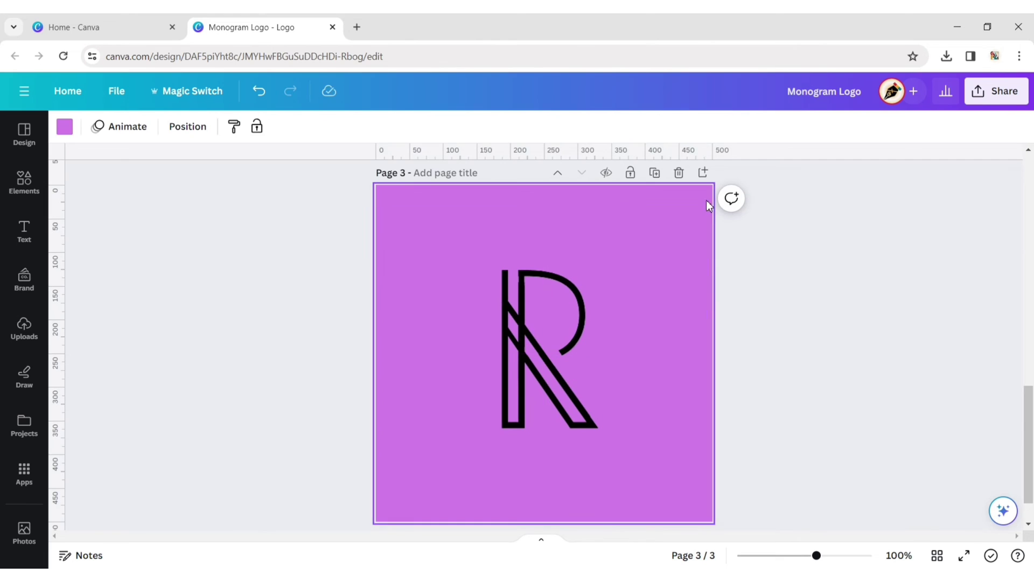
pyautogui.click(64, 126)
pyautogui.click(182, 209)
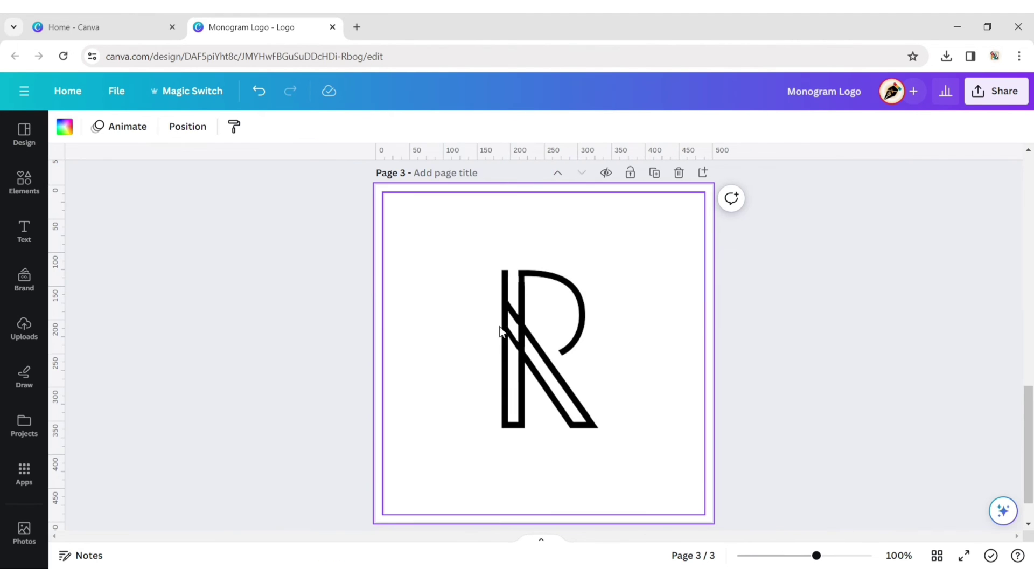
# - Apply the Pop preset of the Duotone effect to the R monogram image on page 3
pyautogui.click(509, 340)
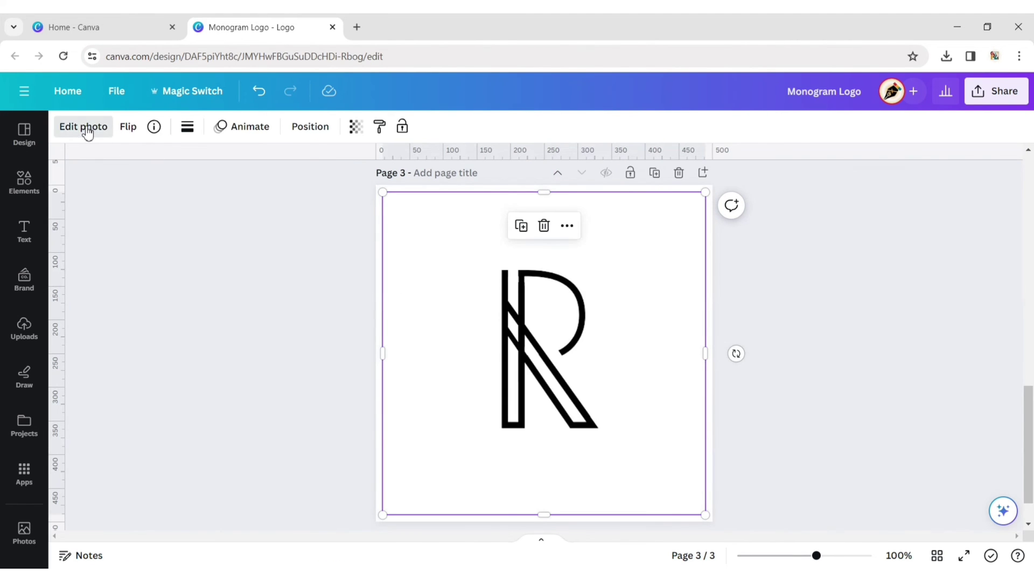
pyautogui.click(87, 132)
pyautogui.scroll(-2, 257, 494)
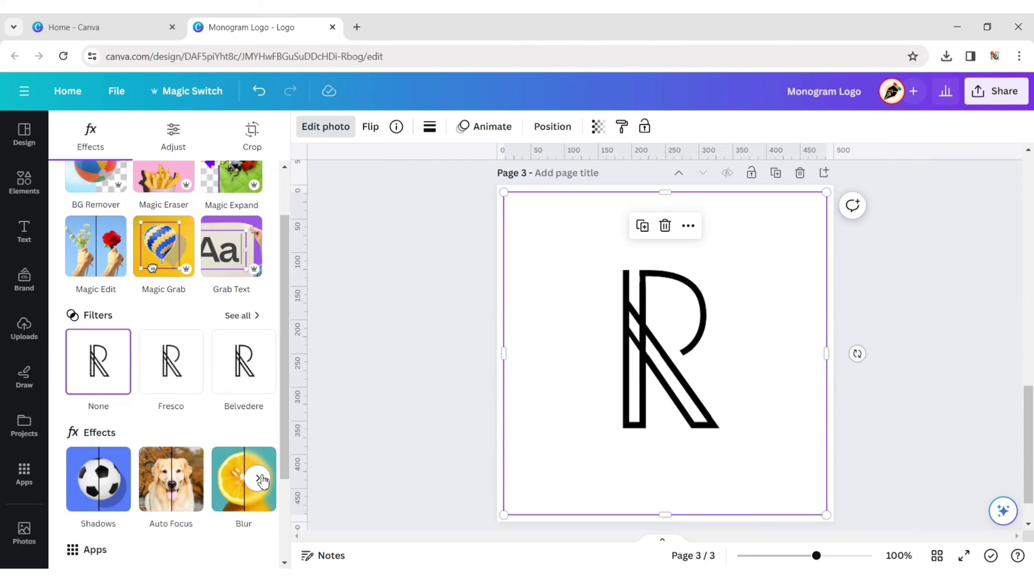
pyautogui.click(262, 480)
pyautogui.click(247, 480)
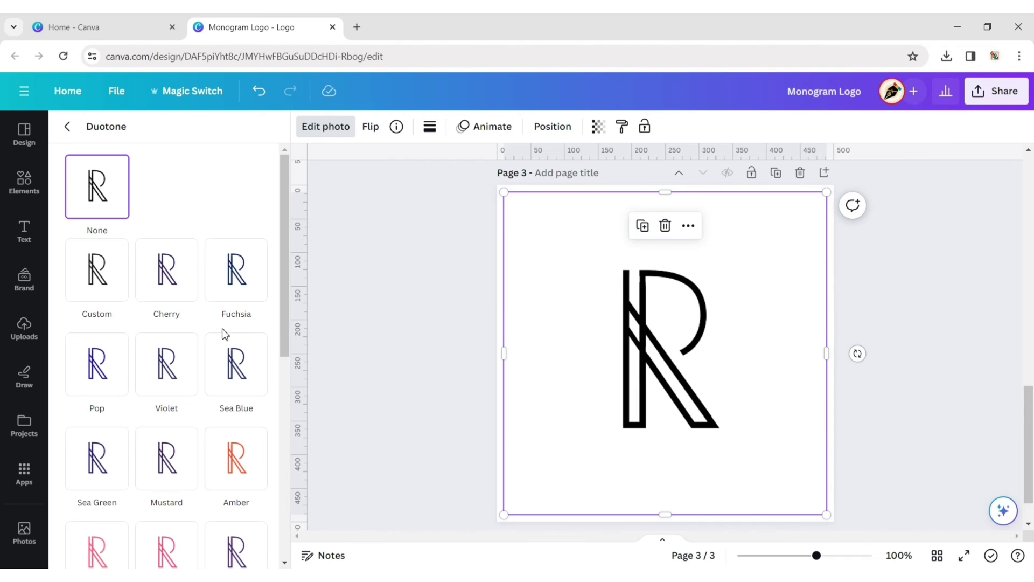
pyautogui.click(100, 384)
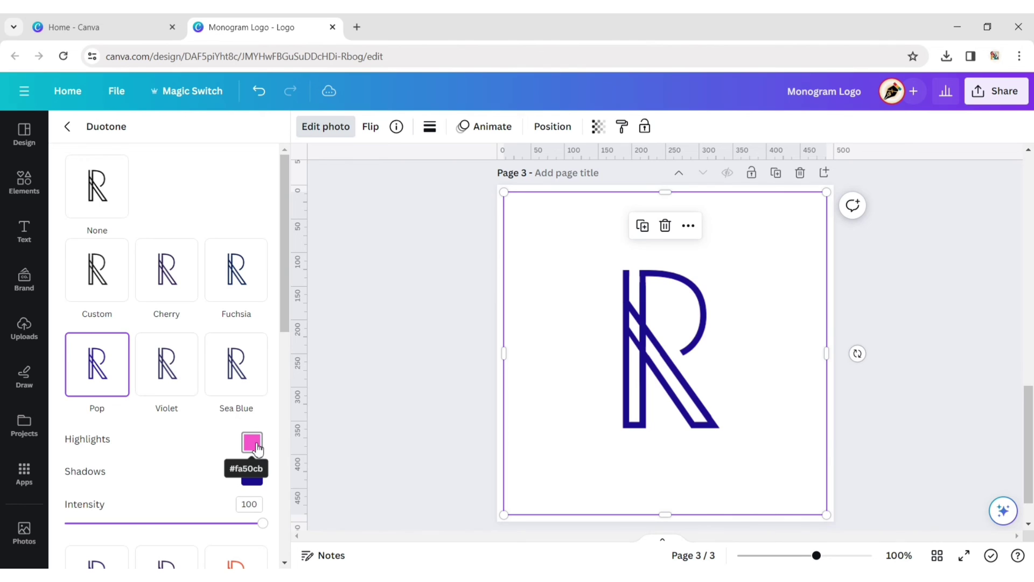
# - Set the monogram's Duotone highlights to red #FA5050 and its shadows to red #FF4337
pyautogui.click(252, 443)
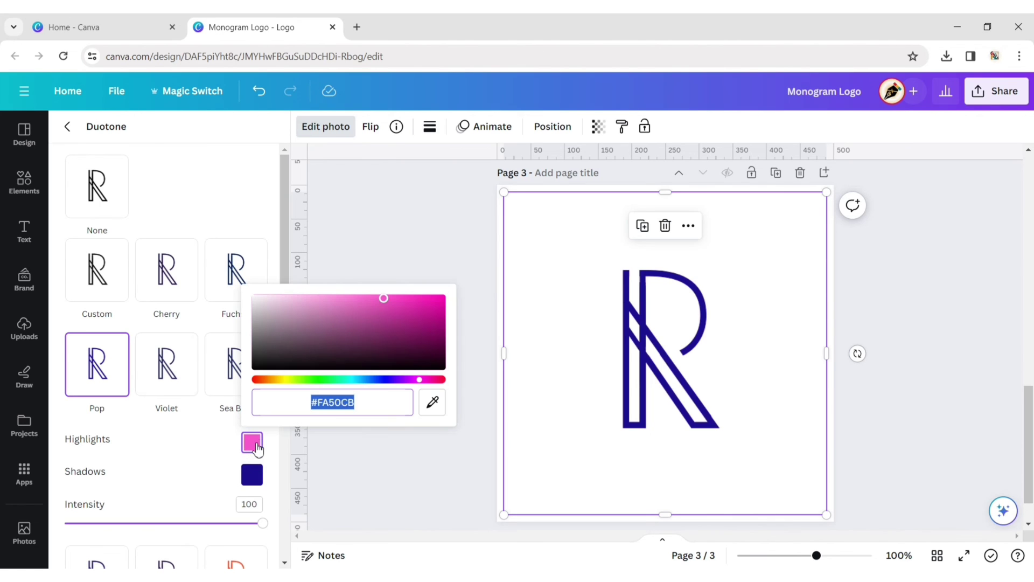
pyautogui.click(257, 380)
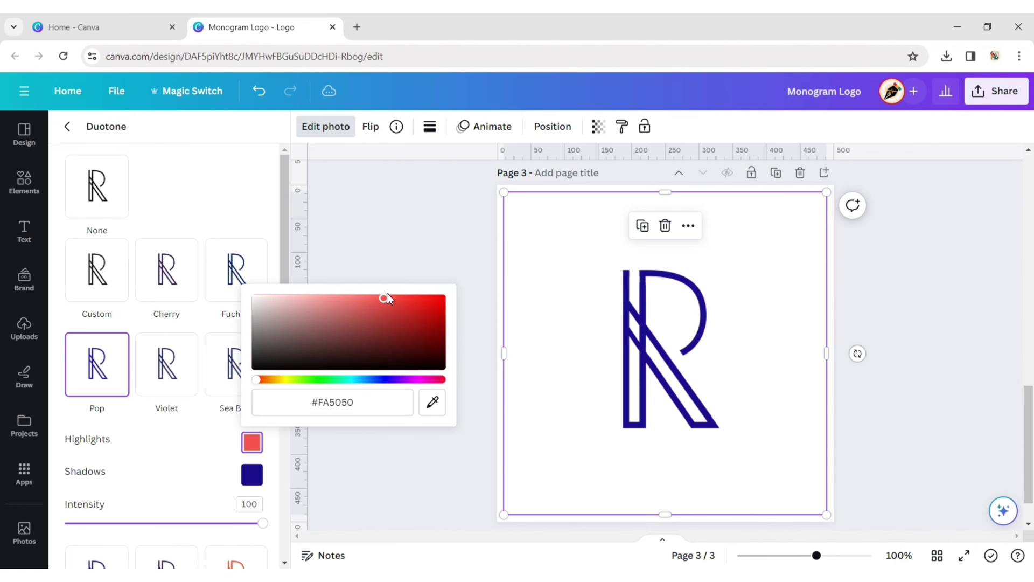
pyautogui.click(253, 475)
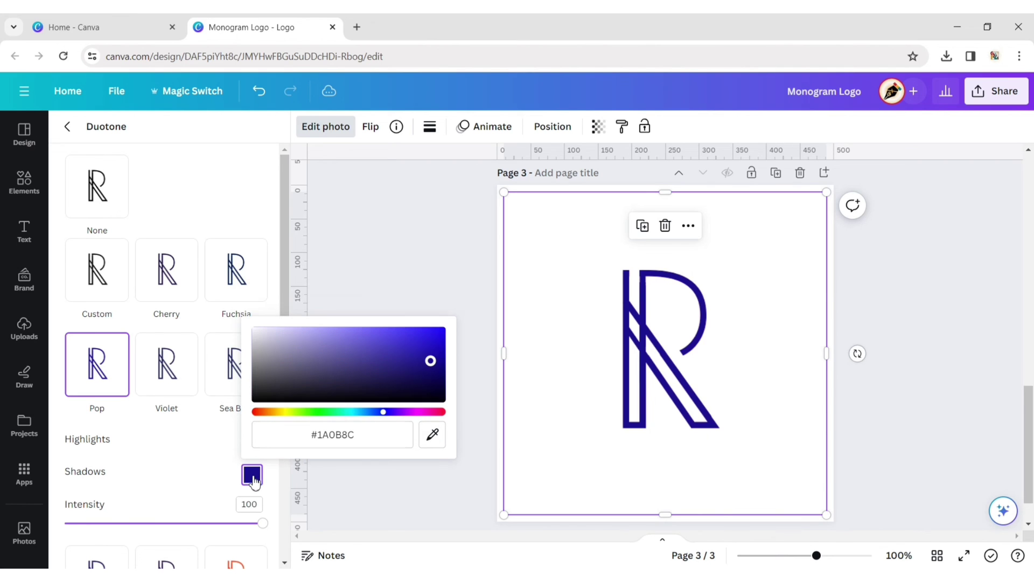
pyautogui.click(261, 416)
pyautogui.moveTo(409, 330)
pyautogui.mouseDown()
pyautogui.moveTo(388, 330)
pyautogui.moveTo(399, 335)
pyautogui.mouseUp()
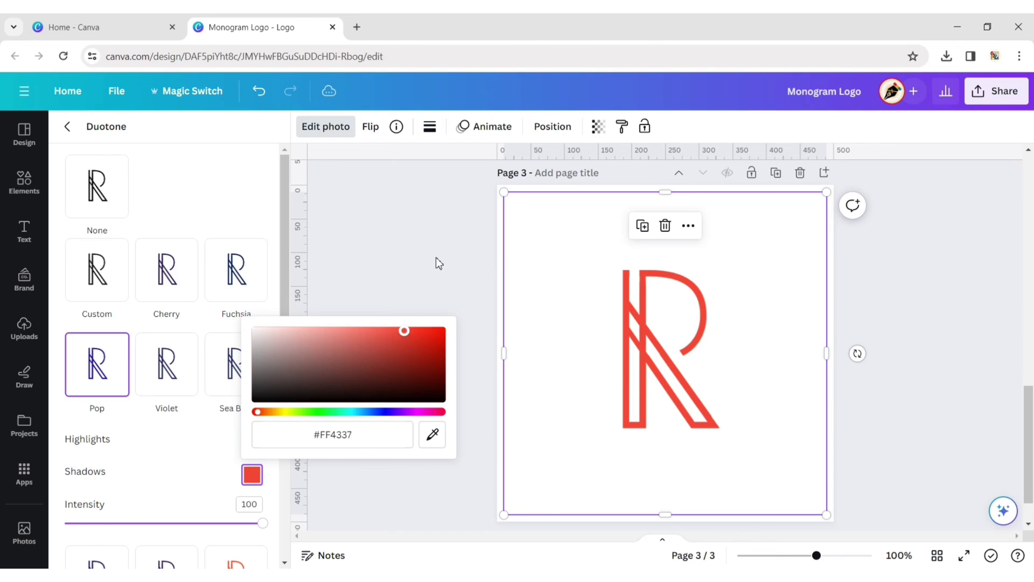
pyautogui.press('Escape')
pyautogui.click(849, 360)
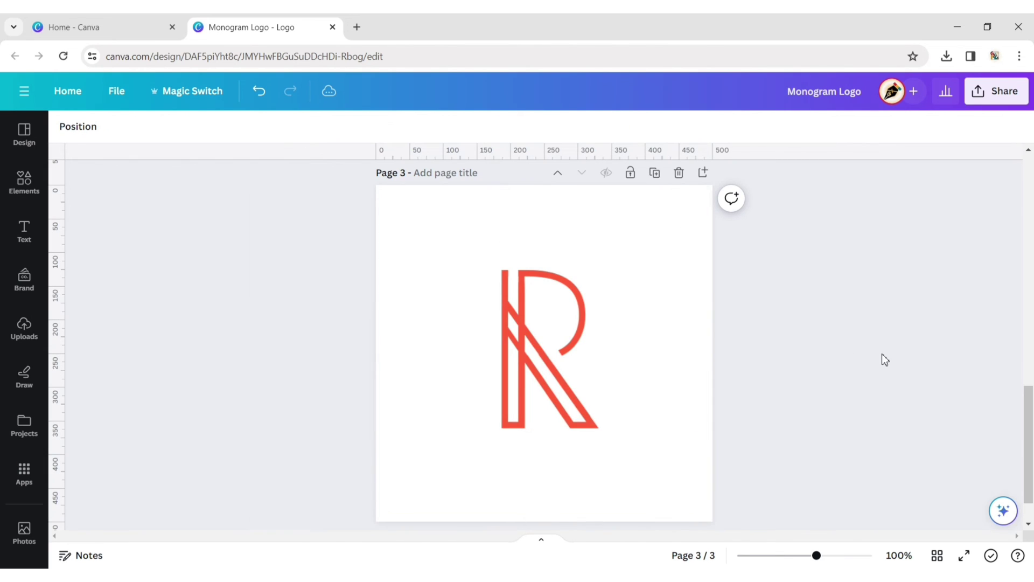
# - Duplicate the red R monogram and position the copy over the original, offset slightly to the left
pyautogui.click(551, 329)
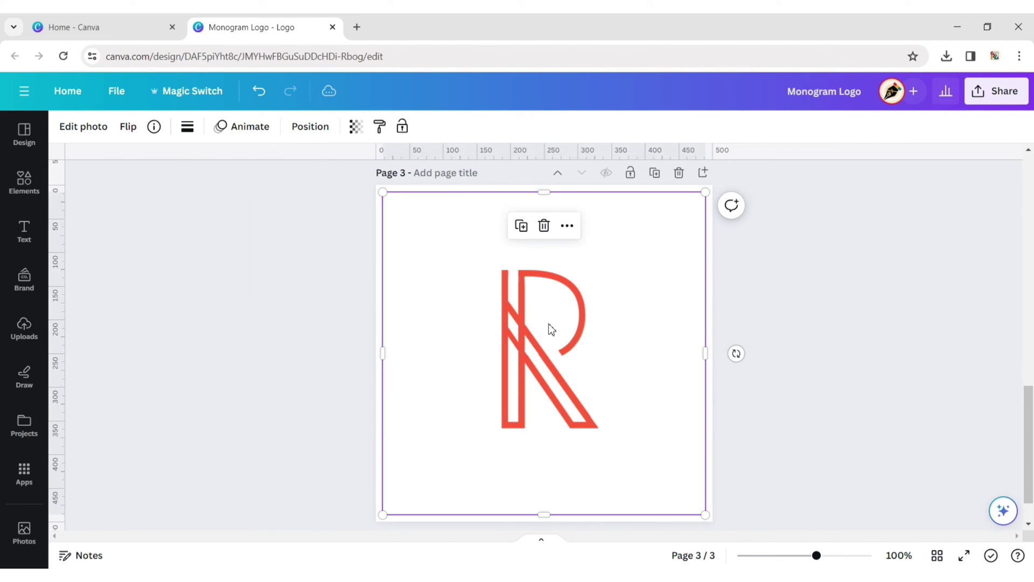
pyautogui.click(521, 226)
pyautogui.moveTo(560, 339); pyautogui.dragTo(544, 327)
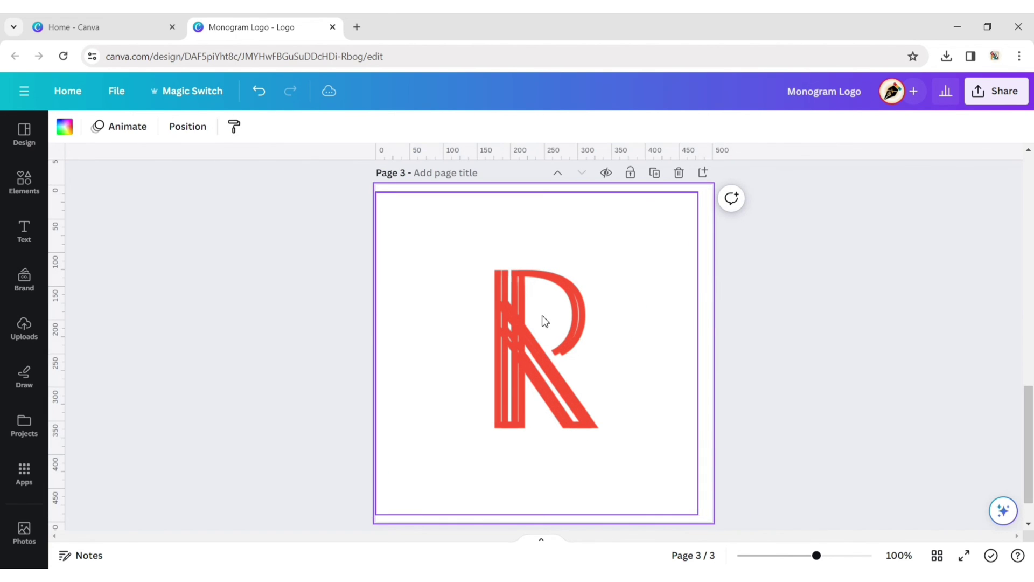
pyautogui.press('Right')
pyautogui.press('Right')
pyautogui.press('Right')
pyautogui.press('Right')
pyautogui.press('Right')
pyautogui.press('Right')
pyautogui.press('Right')
pyautogui.press('Right')
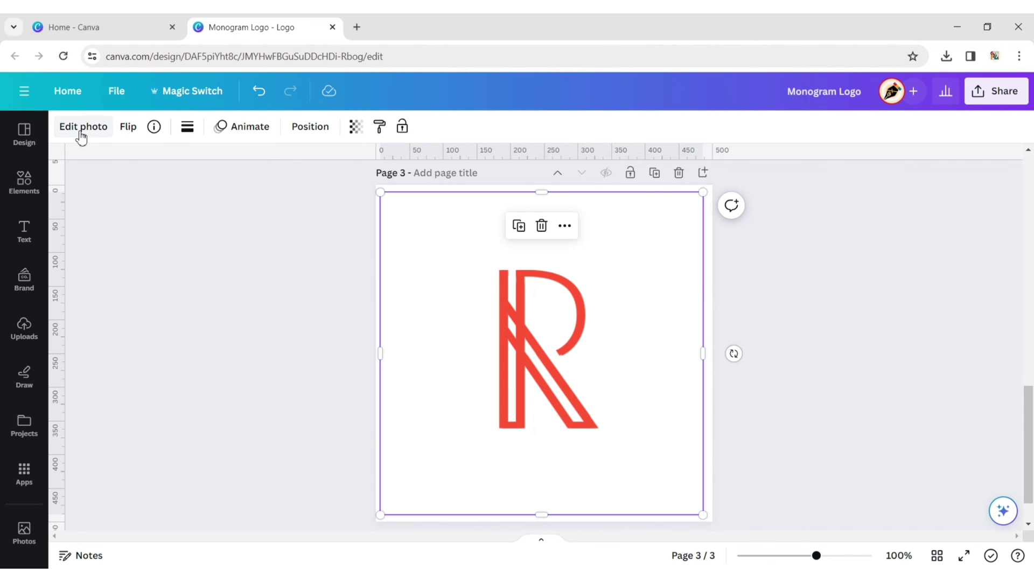
# - Recolor the duplicated monogram with a Custom Duotone using black highlights and #000000 shadows
pyautogui.click(81, 128)
pyautogui.click(237, 478)
pyautogui.click(252, 347)
pyautogui.click(256, 443)
pyautogui.click(240, 413)
pyautogui.click(252, 380)
pyautogui.moveTo(266, 447); pyautogui.dragTo(245, 504)
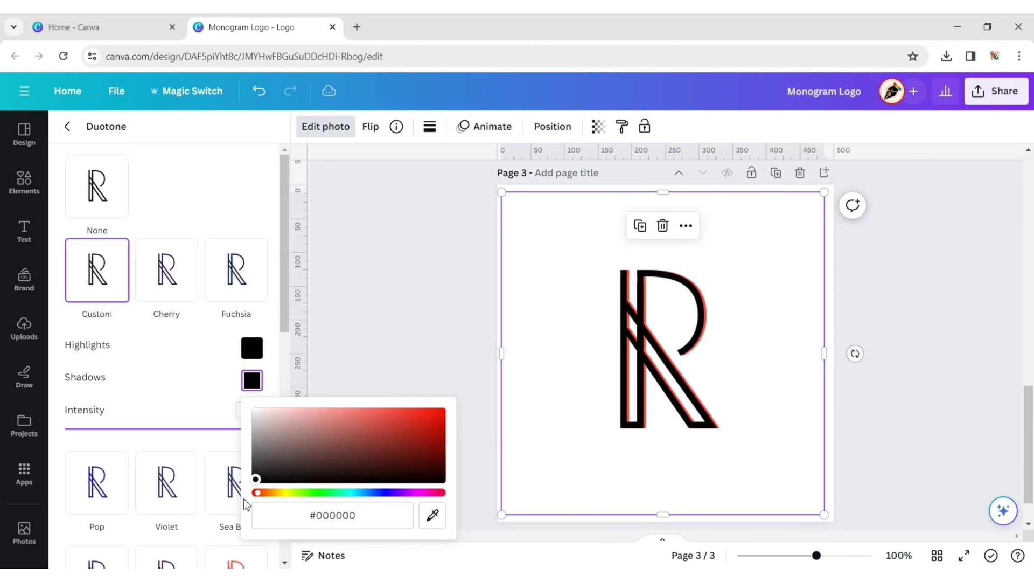
pyautogui.click(392, 304)
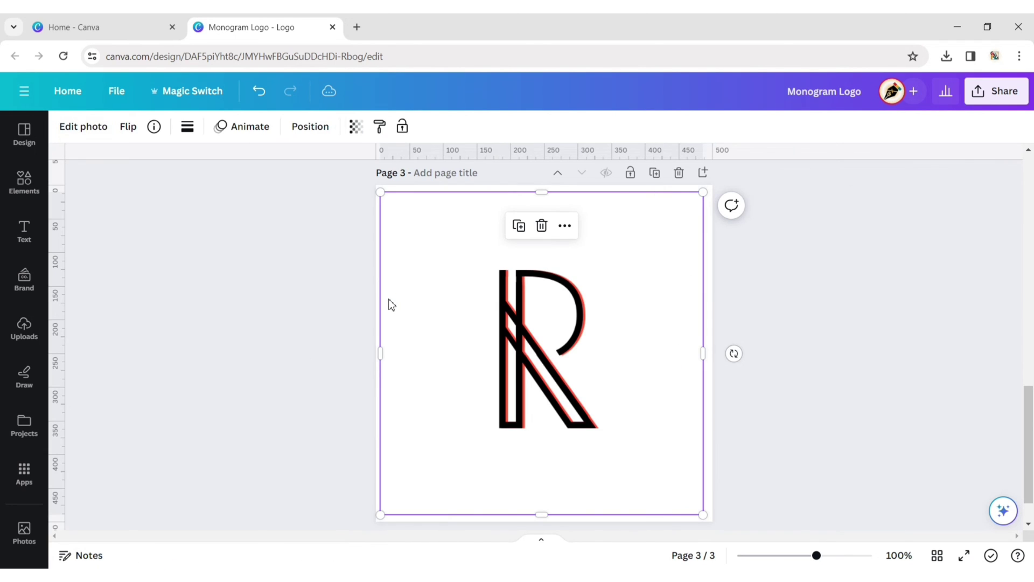
# - Move the black monogram's layer below the red monogram so it sits behind as a shadow
pyautogui.click(316, 136)
pyautogui.moveTo(162, 214); pyautogui.dragTo(162, 263)
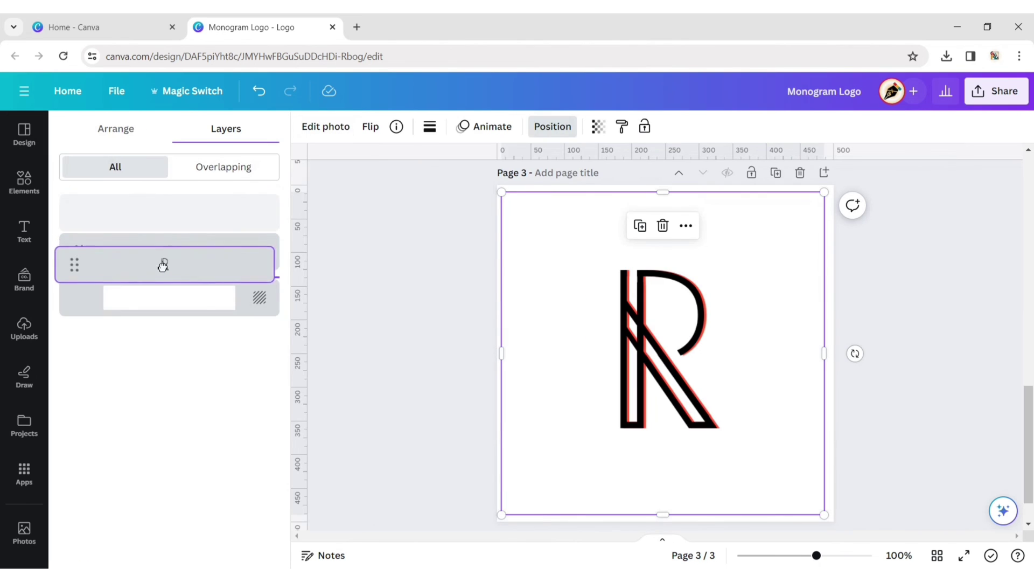
pyautogui.click(399, 267)
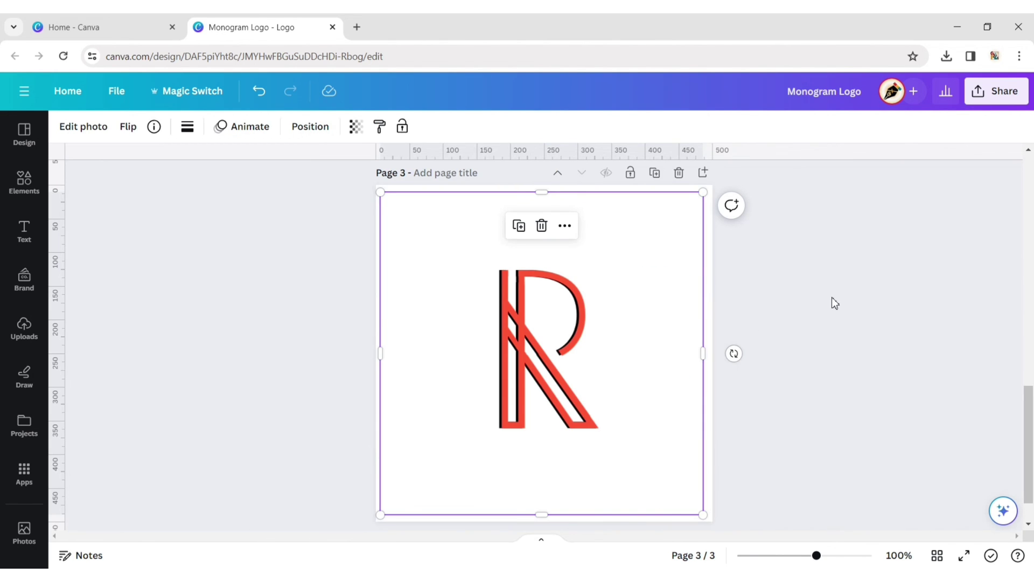